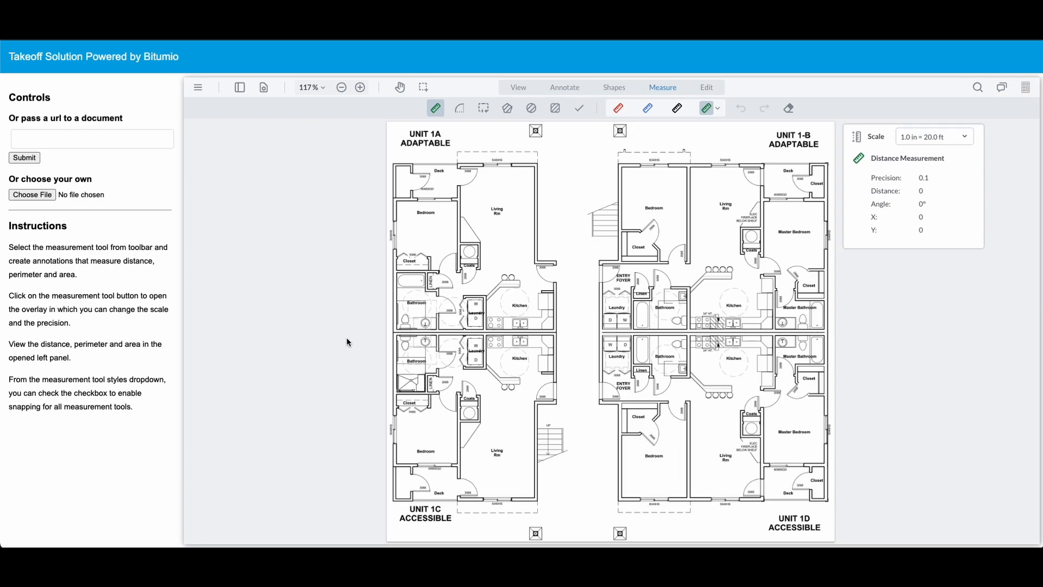
Load the local file A1.2 SITE ADA.pdf from Downloads into the takeoff viewer
left_click(36, 195)
left_click(45, 196)
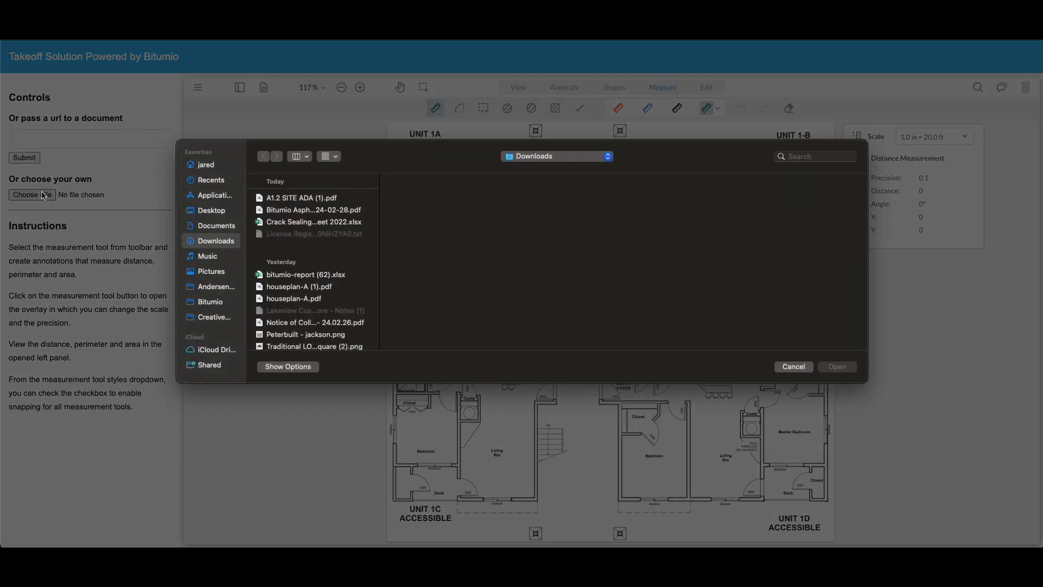
scroll(326, 253, "down", 5)
scroll(326, 253, "down", 10)
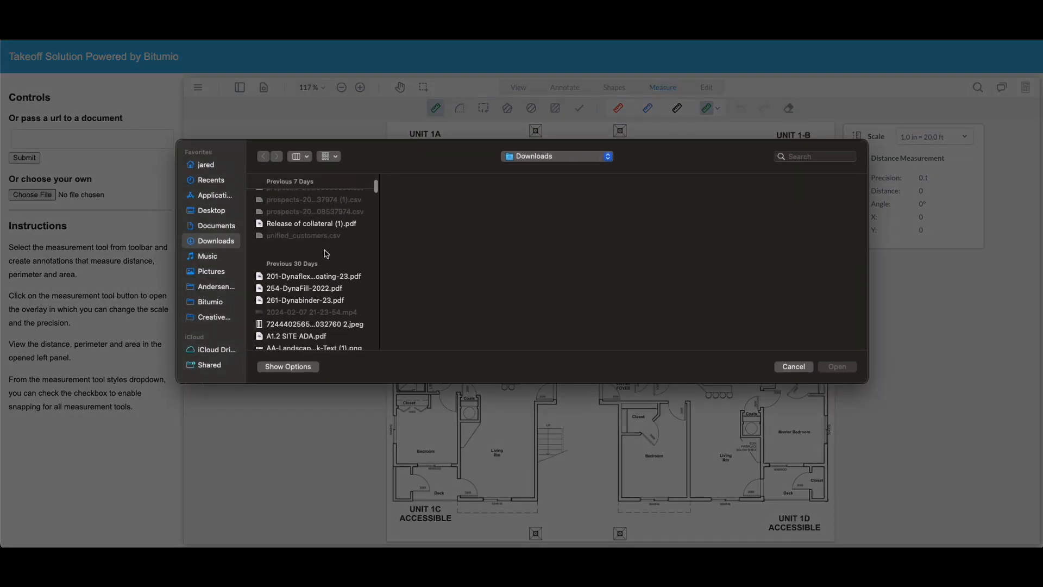
left_click(355, 317)
left_click(822, 365)
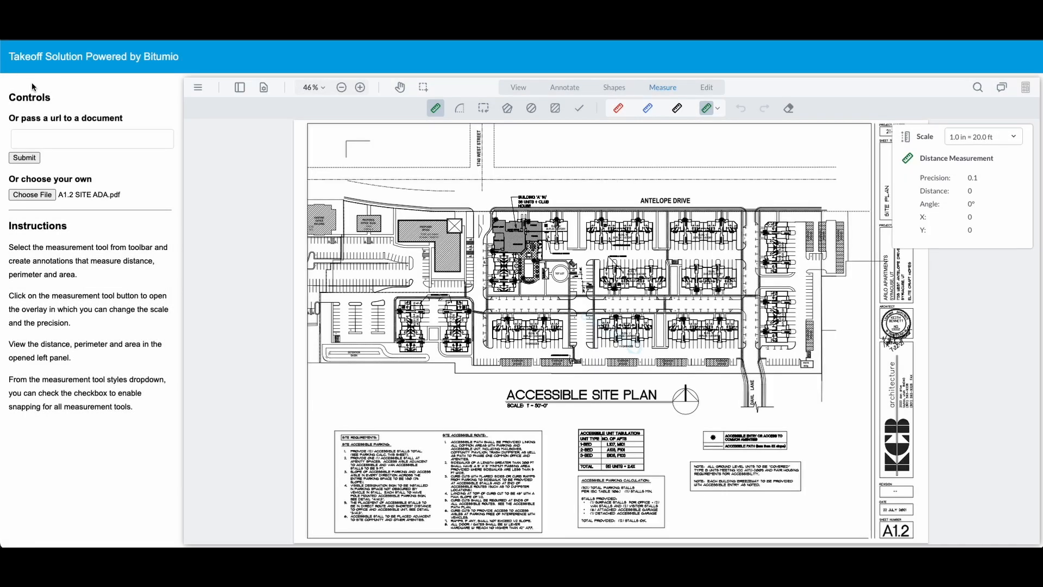
left_click(70, 138)
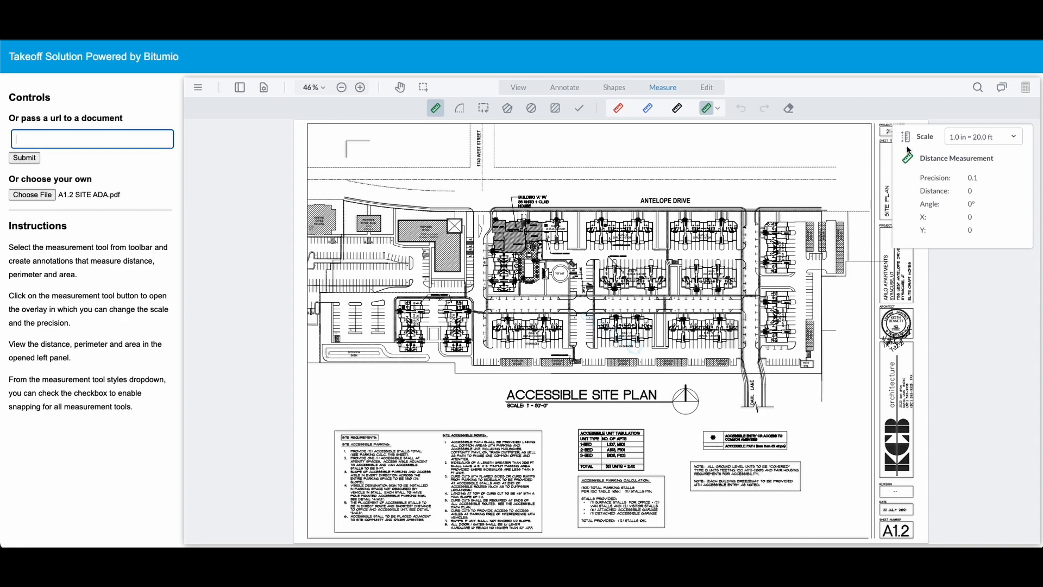
Move the scale overlay clear of the title block and delete the 1 in = 20 ft scale, leaving 1 in = 50 ft active
left_click_drag(938, 134, 928, 242)
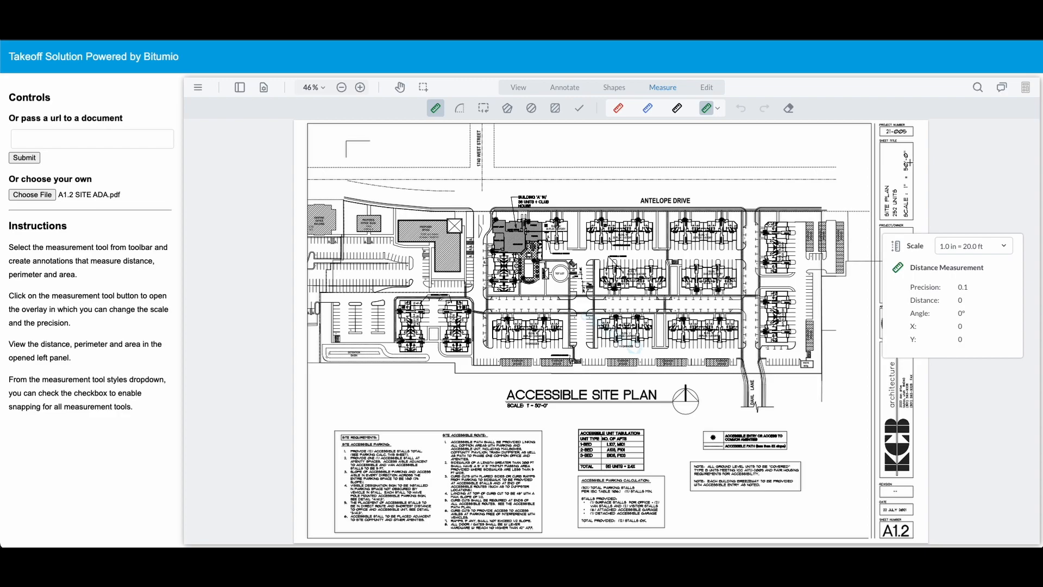
left_click(957, 249)
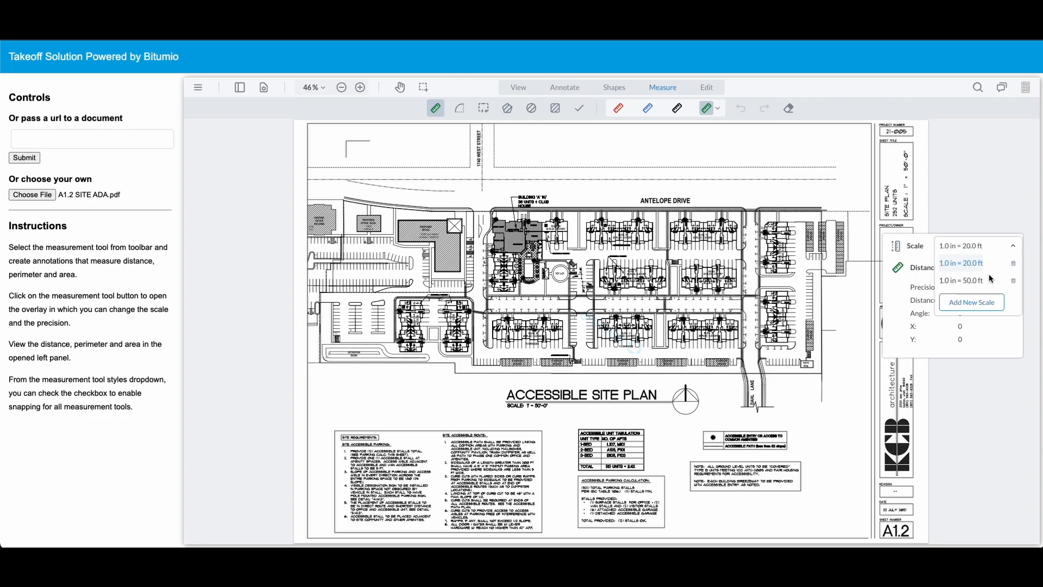
left_click(1013, 264)
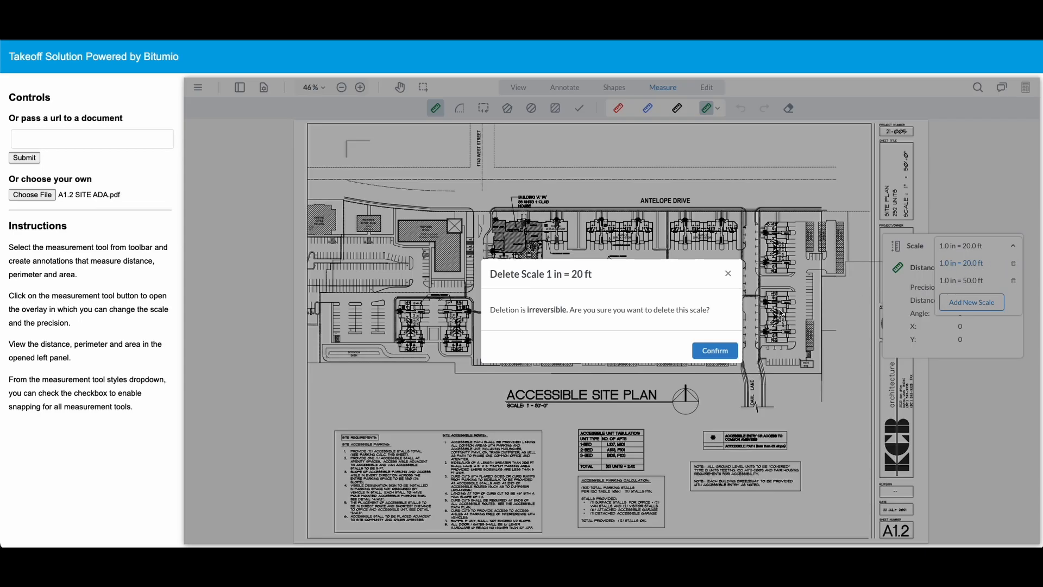
left_click(713, 351)
left_click(969, 261)
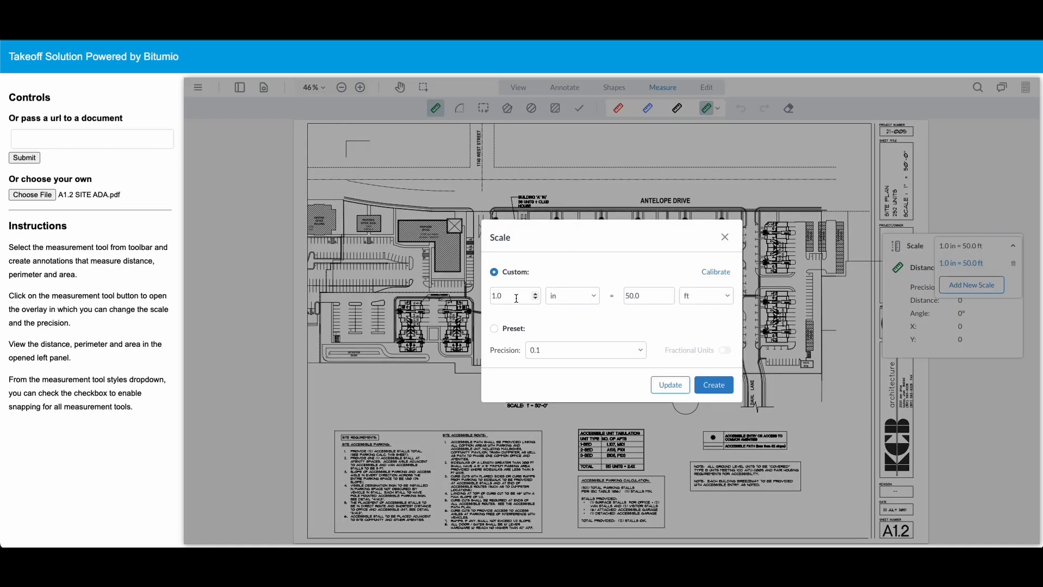
left_click(726, 237)
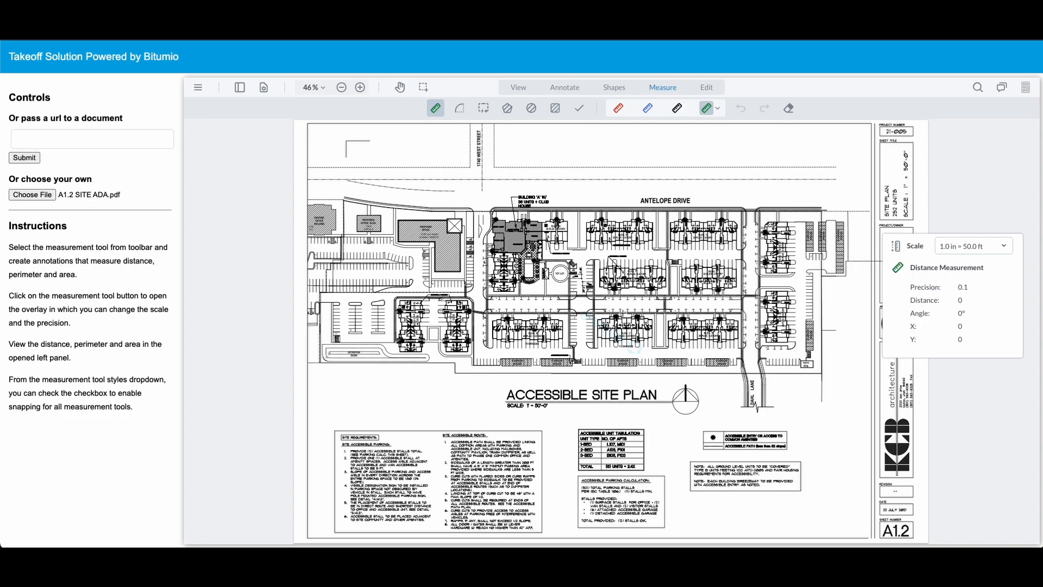
Examine the file options, page display settings, and the available annotation and shape tools
scroll(624, 313, "up", 8)
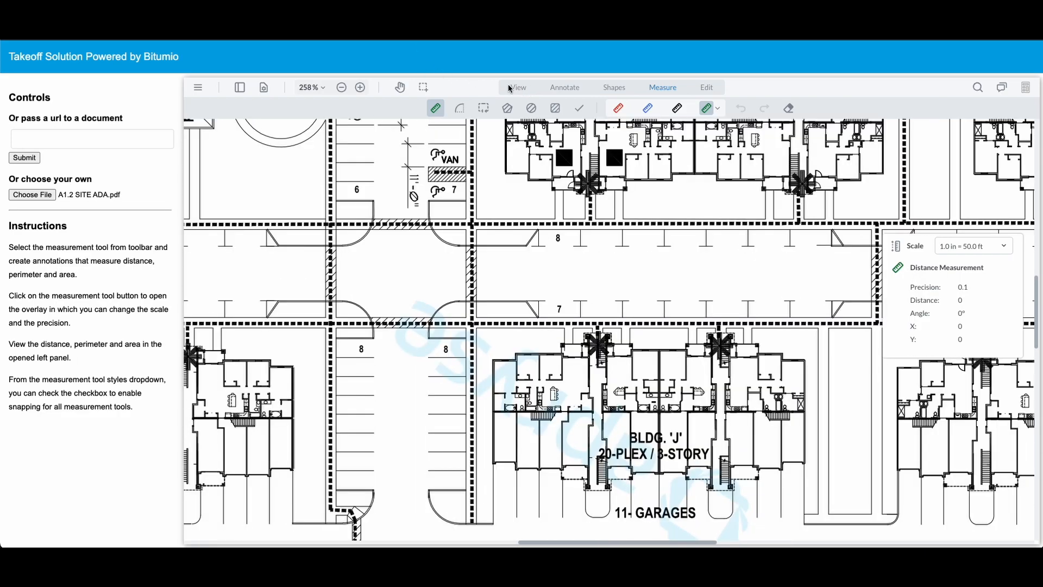
left_click(198, 92)
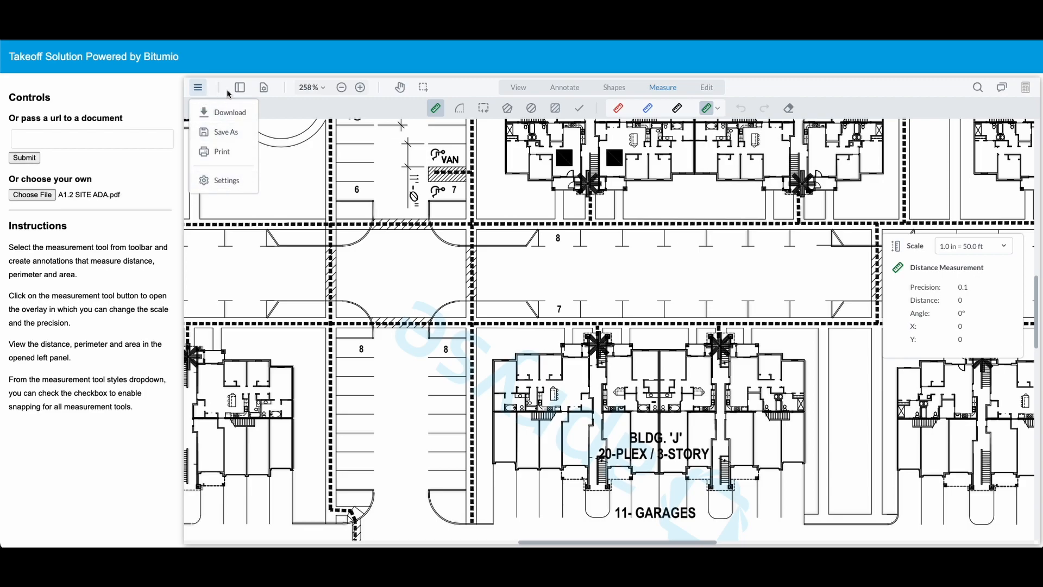
left_click(265, 89)
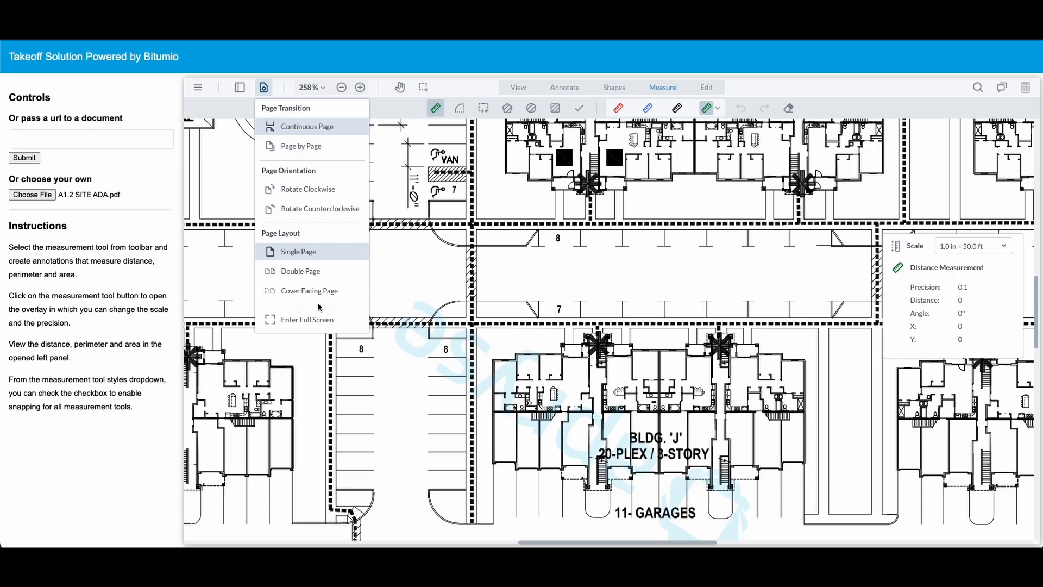
left_click(465, 88)
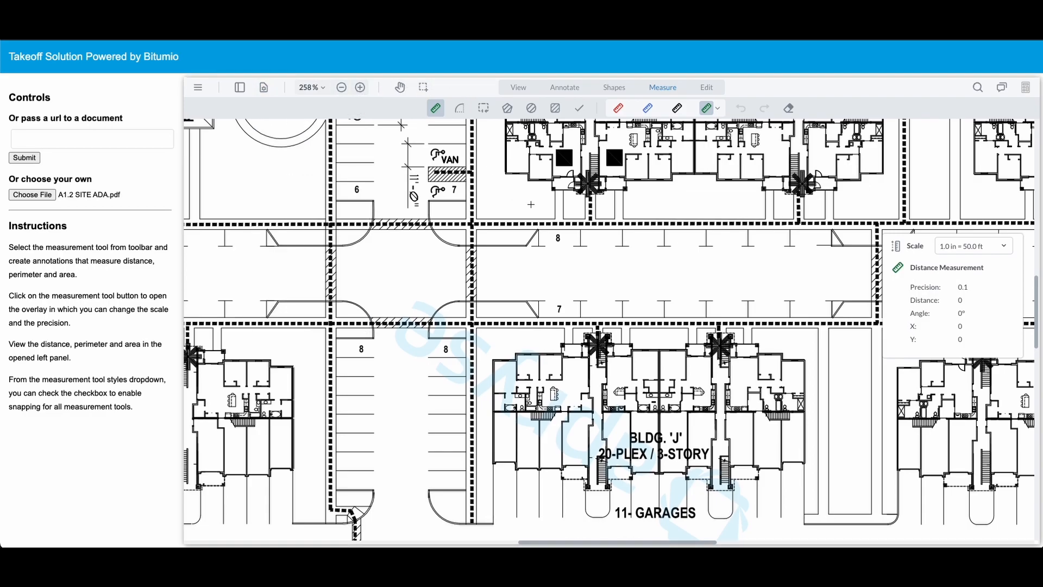
scroll(531, 204, "down", 6)
scroll(531, 204, "up", 5)
scroll(572, 240, "up", 2)
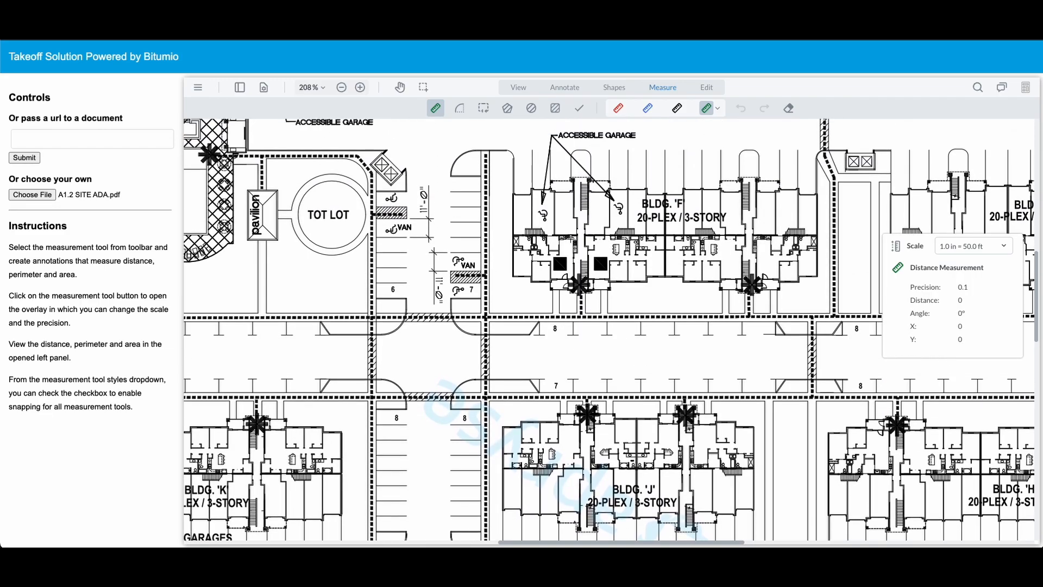
left_click(400, 88)
mouse_move(671, 233)
left_mouse_down()
mouse_move(501, 179)
mouse_move(572, 247)
left_mouse_up()
left_click(424, 88)
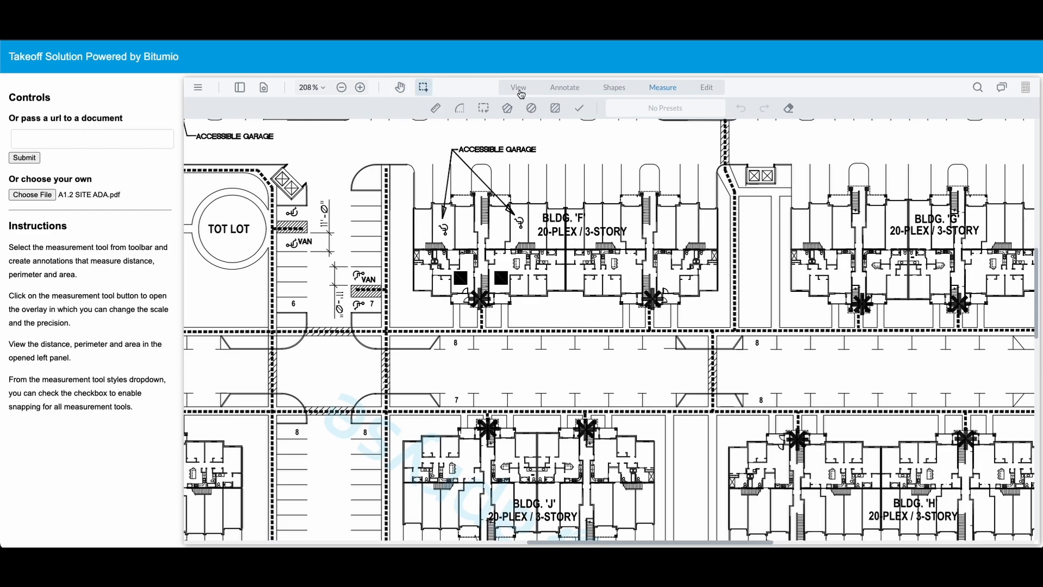
left_click(566, 90)
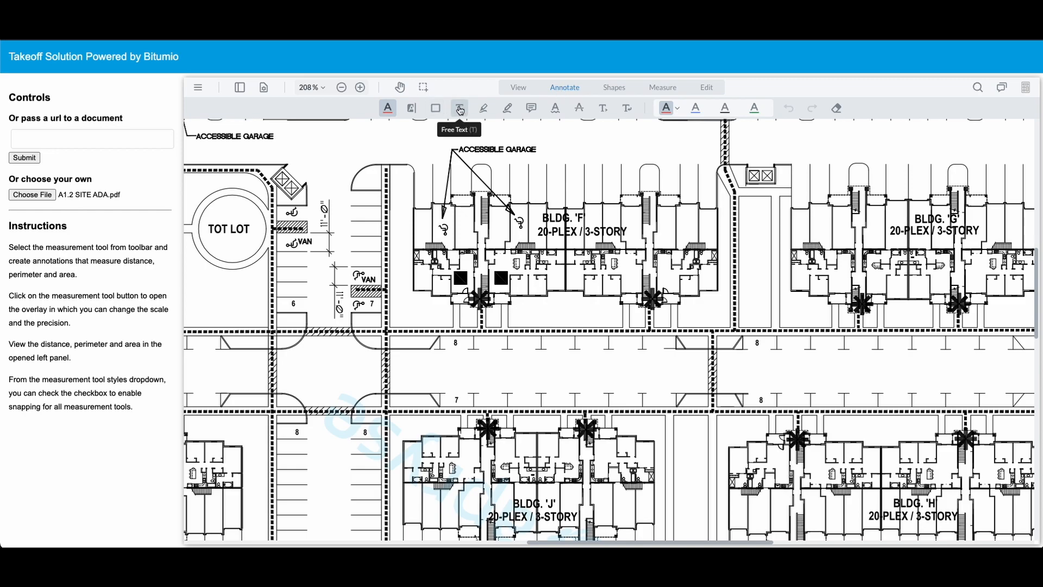
left_click(613, 89)
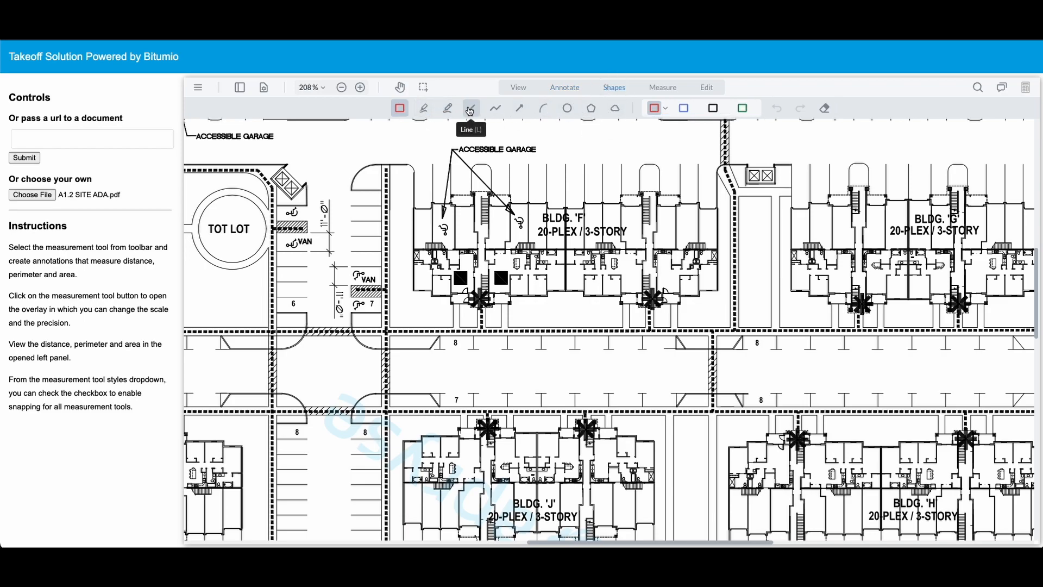
Add a distance measurement along the parking row between the Tot Lot and Building F, down to the accessible path
left_click(664, 88)
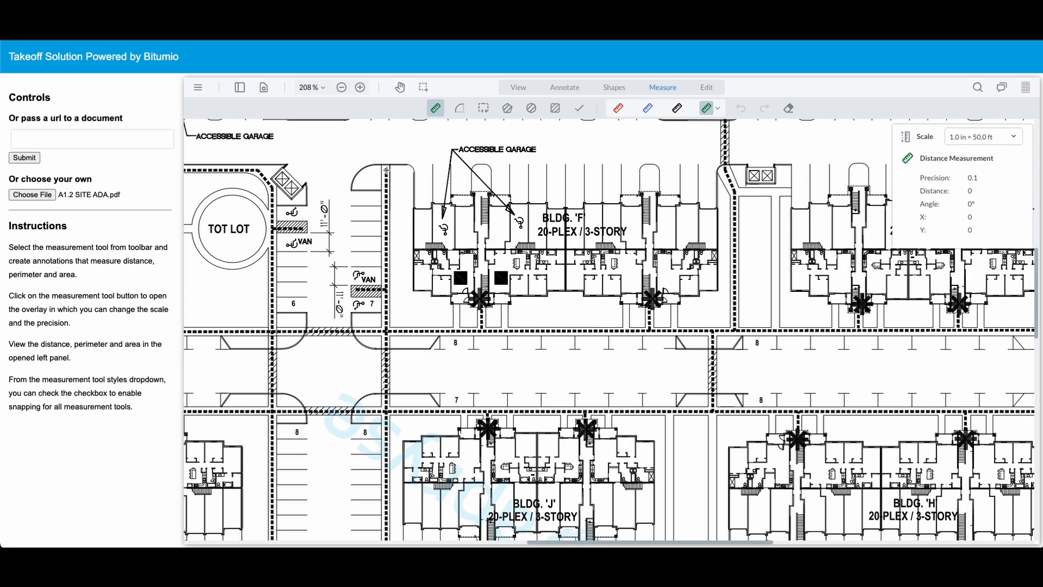
left_click_drag(386, 166, 387, 331)
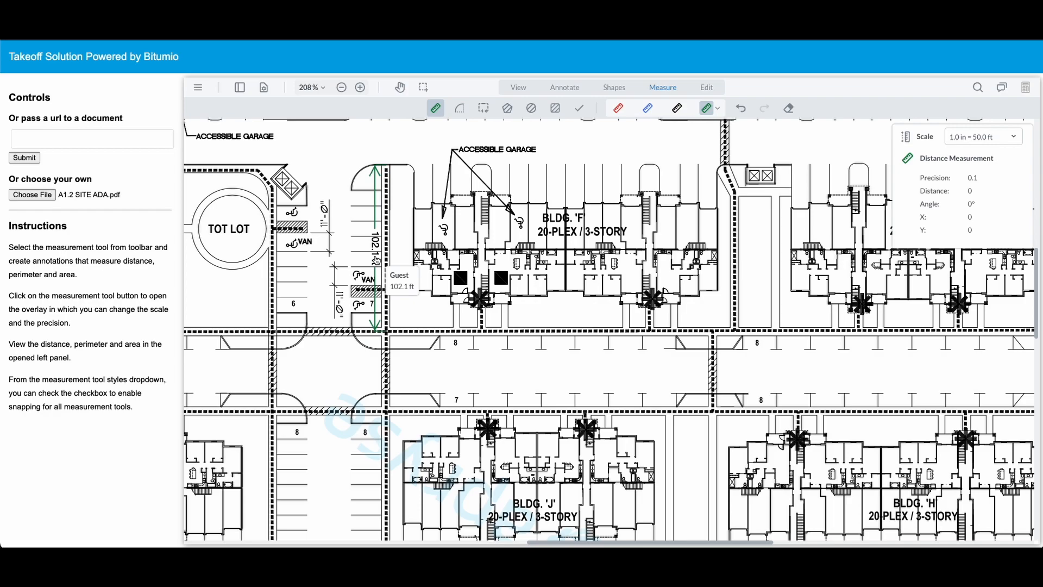
Trace a closed perimeter measurement around the drive intersection below the Tot Lot parking, following the dashed accessible paths
left_click(485, 111)
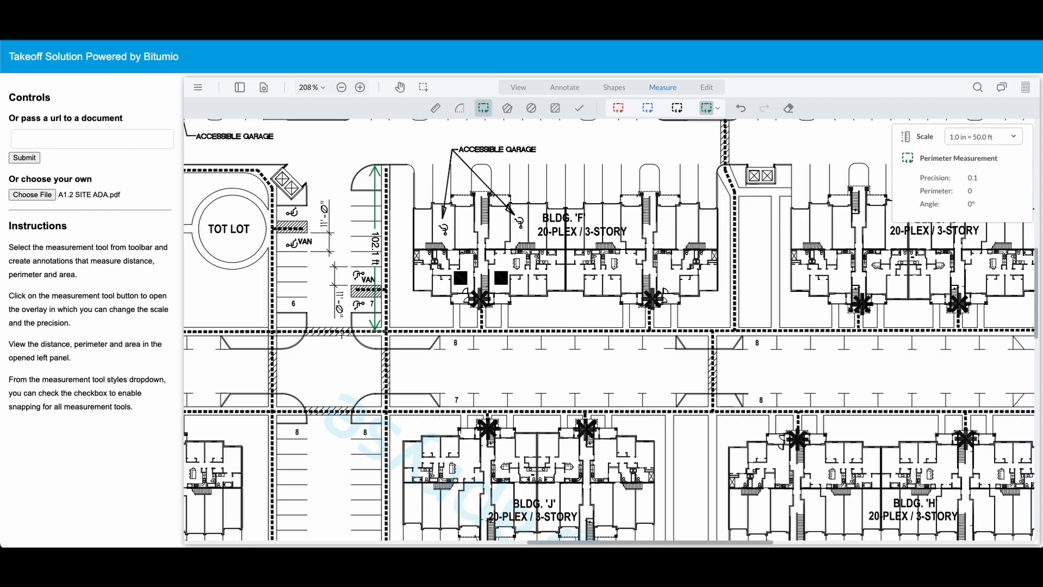
left_click(400, 87)
left_click_drag(299, 285, 584, 277)
left_click(483, 108)
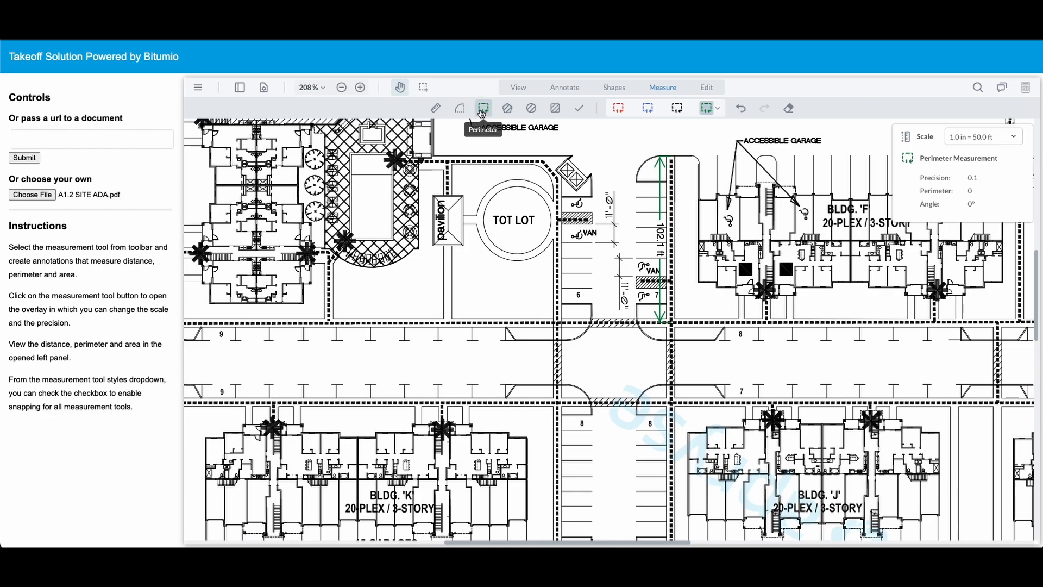
left_click(558, 323)
left_click(671, 322)
left_click(671, 402)
left_click(558, 402)
left_click(559, 323)
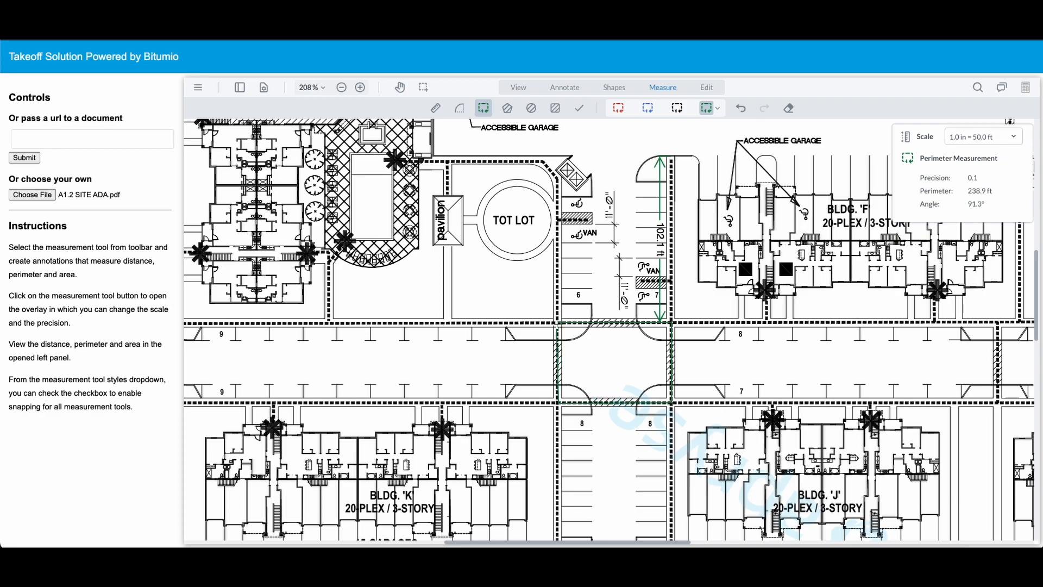
double_click(558, 323)
Check the intersection perimeter's measurement details and review the overall measurement stats
left_click(400, 87)
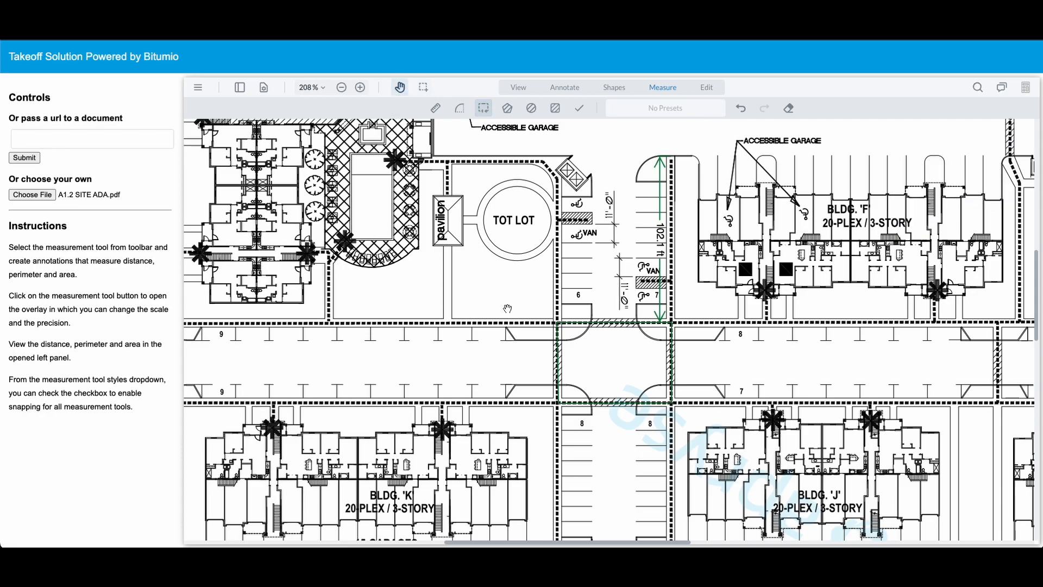
left_click(604, 327)
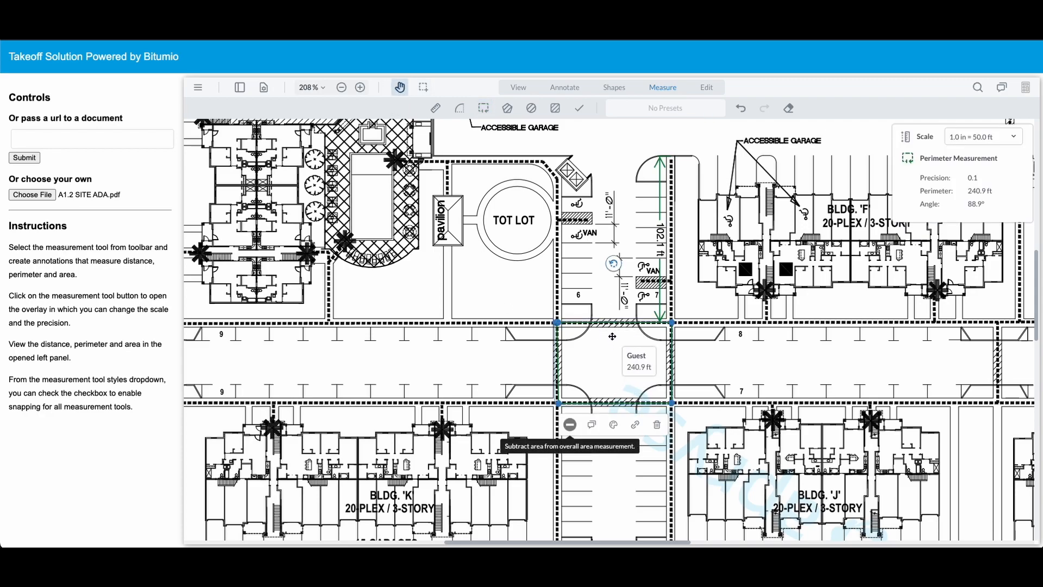
left_click(810, 290)
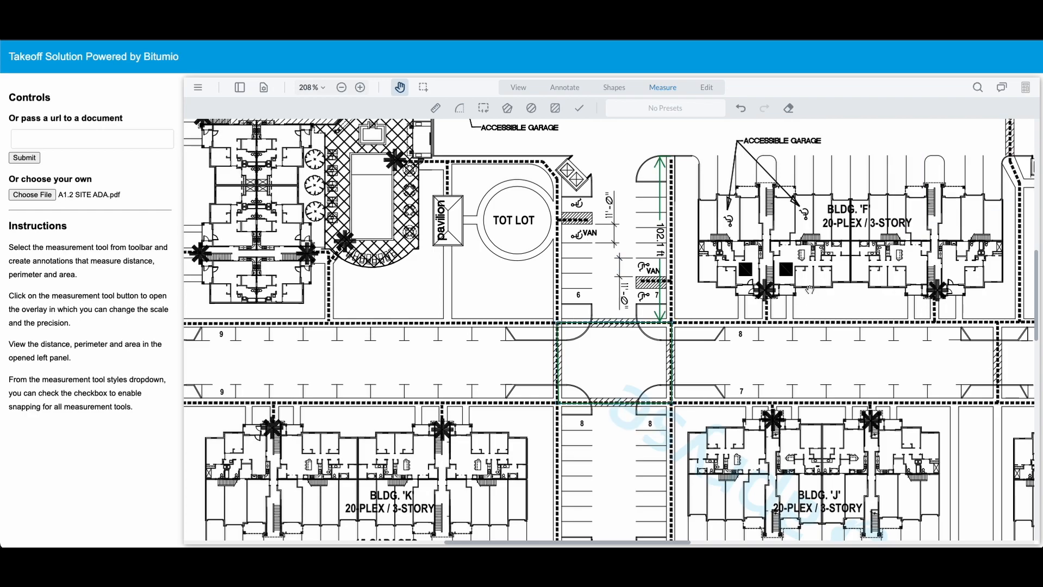
left_click(1026, 89)
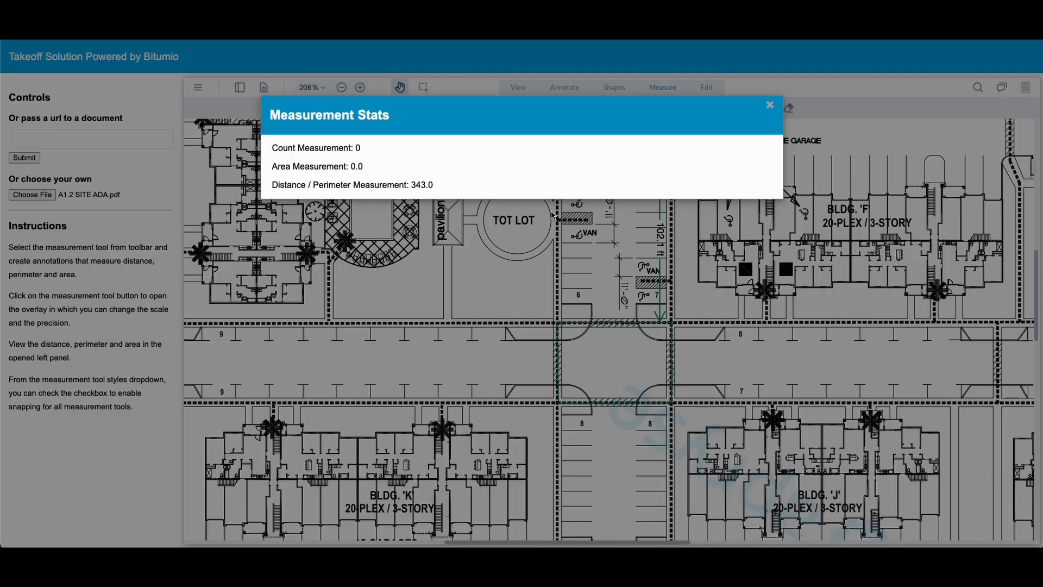
left_click_drag(411, 185, 441, 187)
left_click(770, 105)
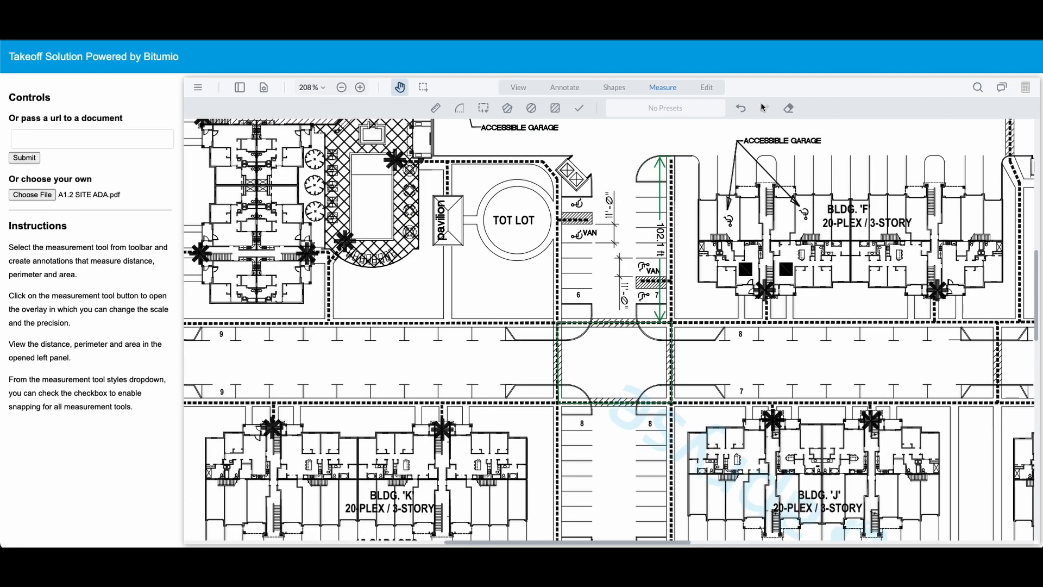
Show the comments list and filter it to the Guest user and the Line, Polyline and Rectangle types
left_click(1002, 89)
left_click(1024, 184)
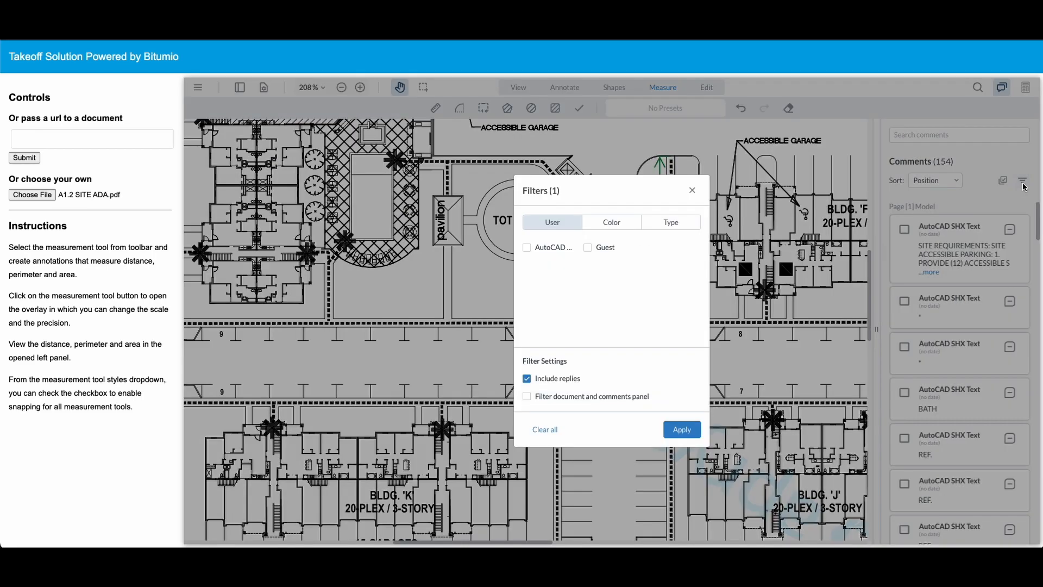
left_click(588, 249)
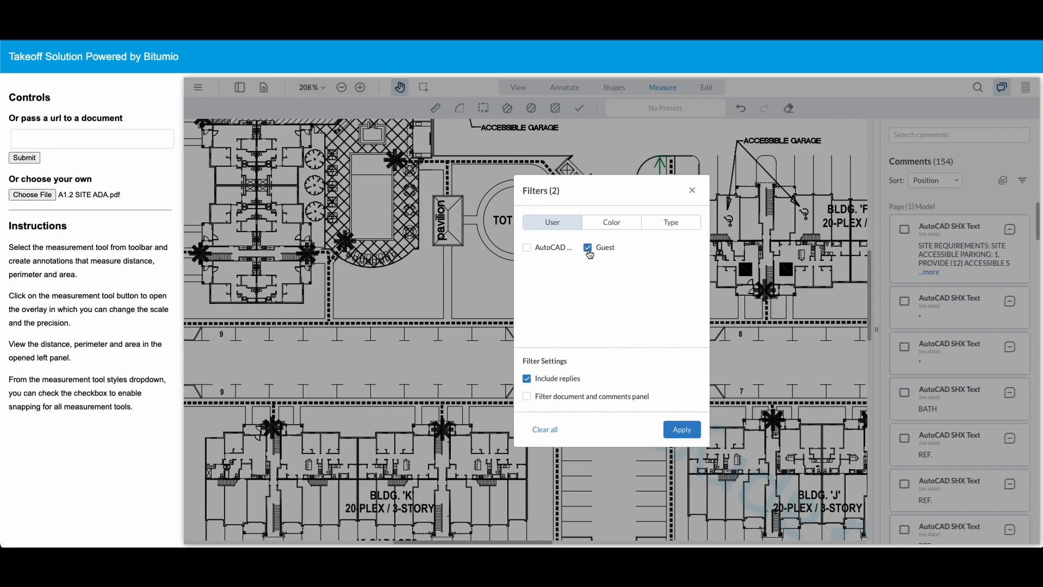
left_click(666, 224)
left_click(526, 248)
left_click(588, 248)
left_click(654, 251)
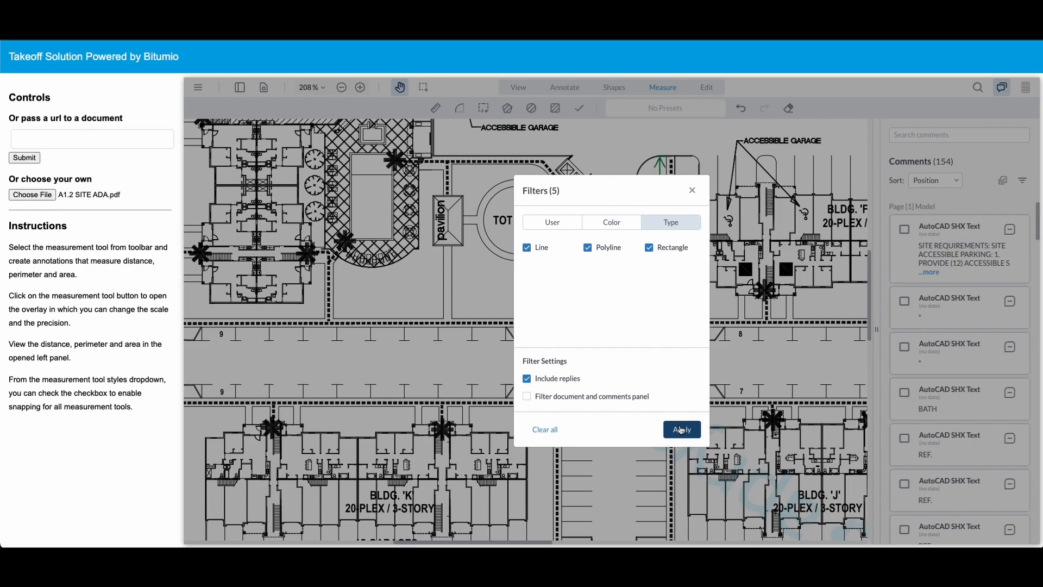
left_click(681, 430)
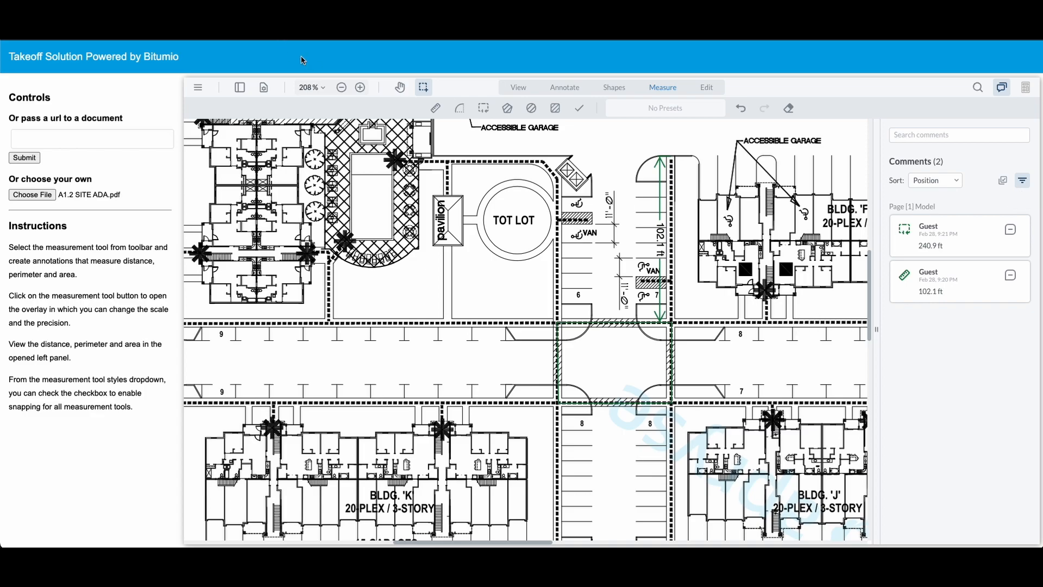
Enable snapping for measurement tools in the style settings of the intersection's perimeter measurement
left_click(399, 87)
mouse_move(821, 363)
left_mouse_down()
mouse_move(644, 367)
mouse_move(594, 353)
left_mouse_up()
left_click(508, 109)
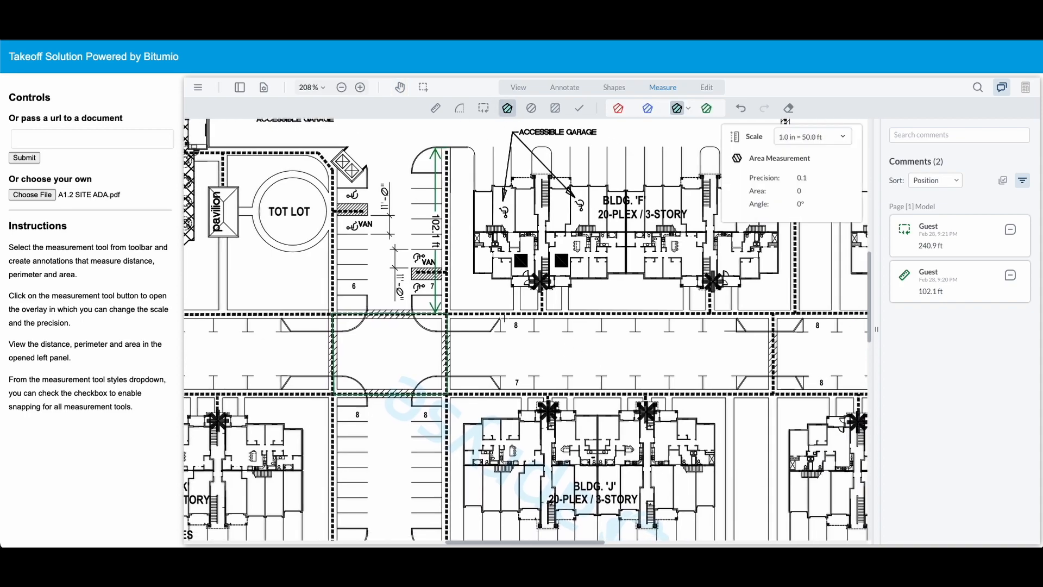
key("Escape")
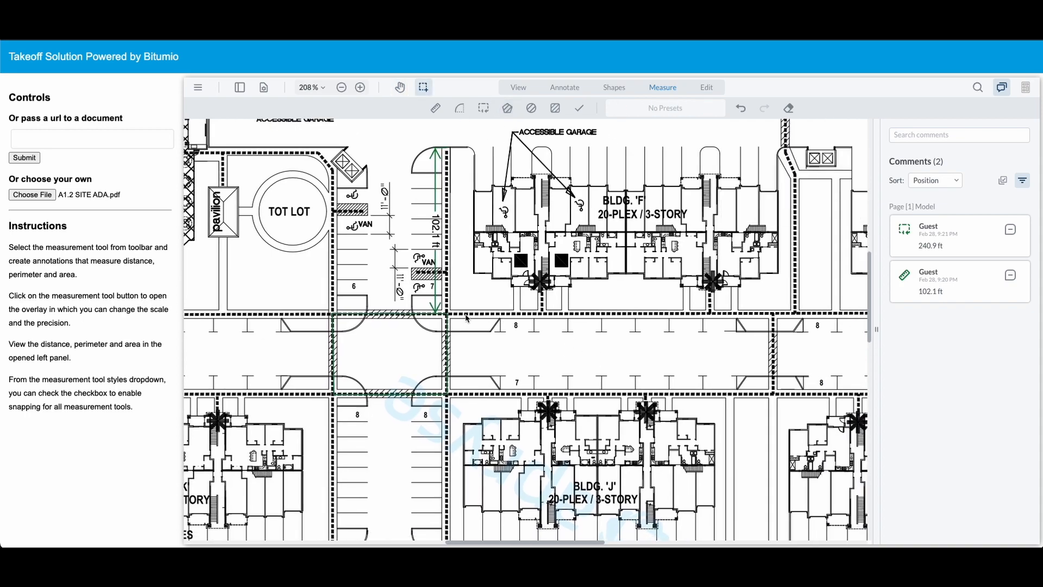
left_click(448, 352)
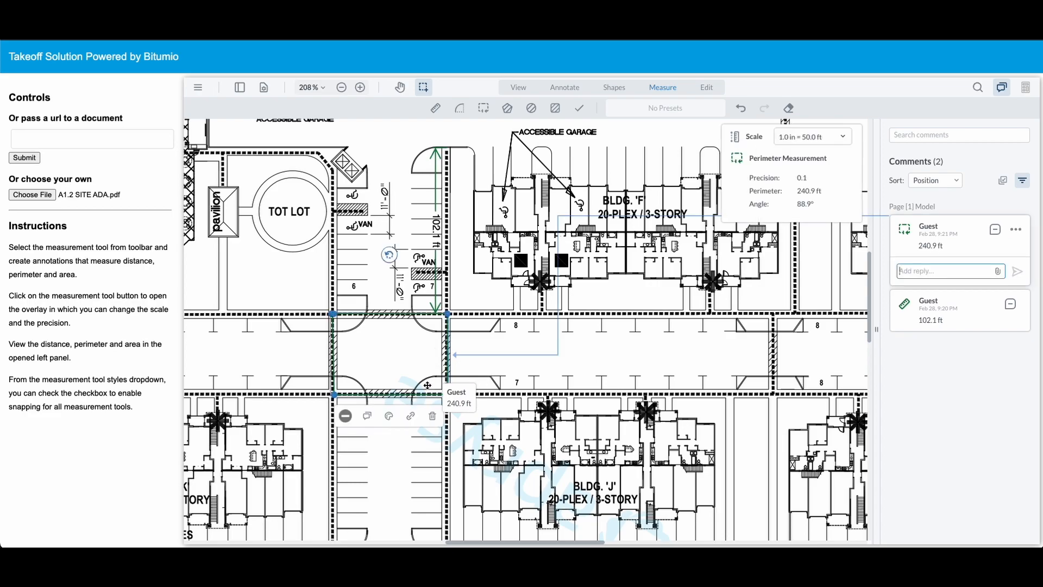
left_click(392, 418)
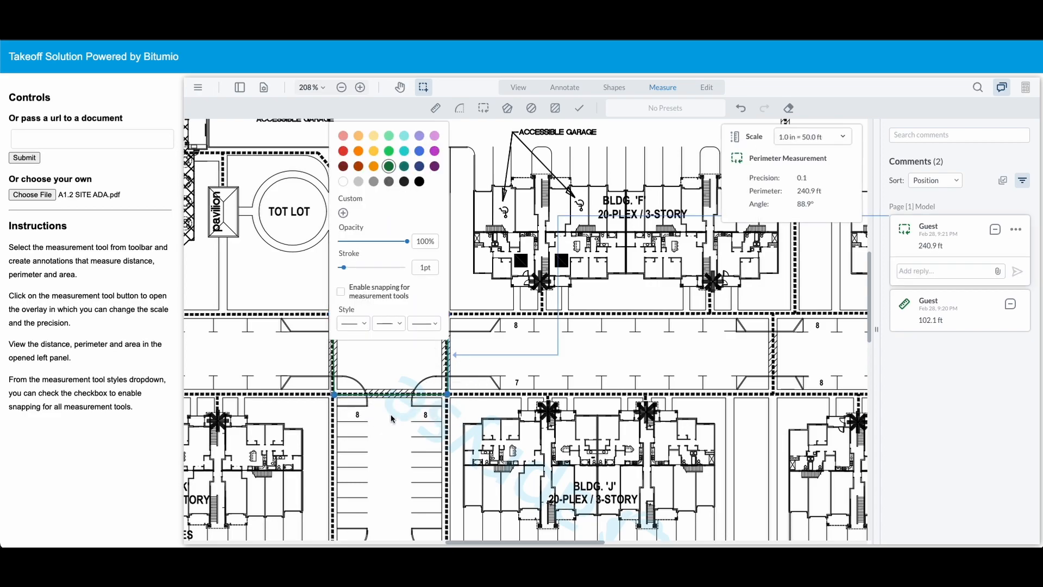
left_click(341, 296)
left_click(534, 278)
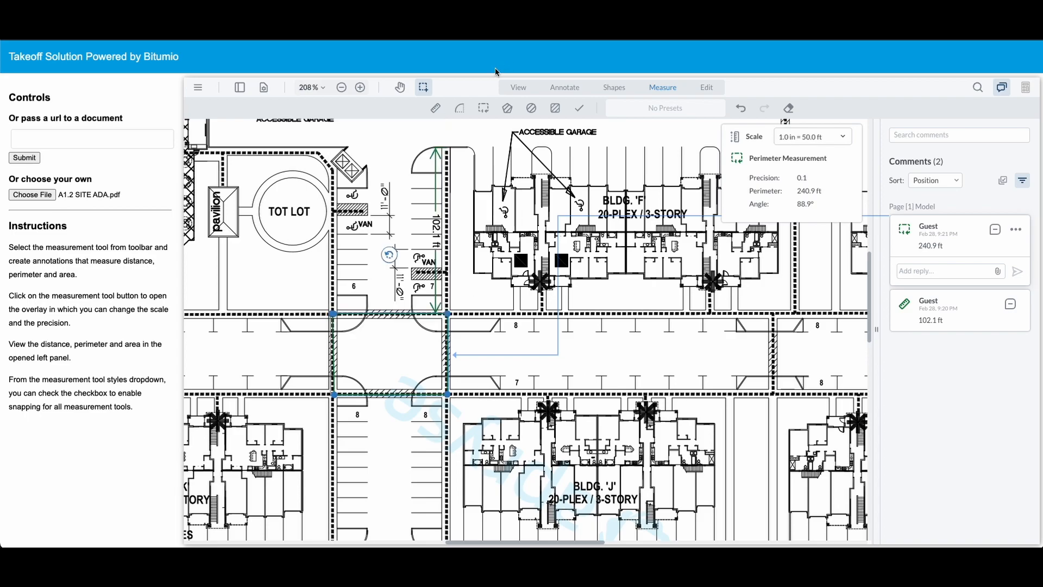
Trace a closed area measurement of about 8,540 sq ft over the parking drive between Buildings F and J
left_click(507, 108)
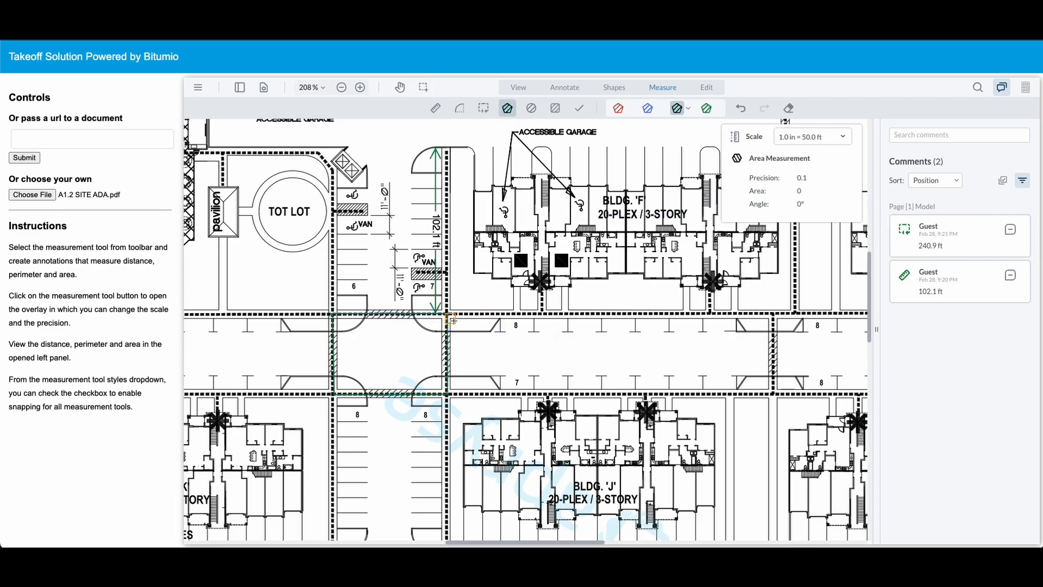
left_click(450, 319)
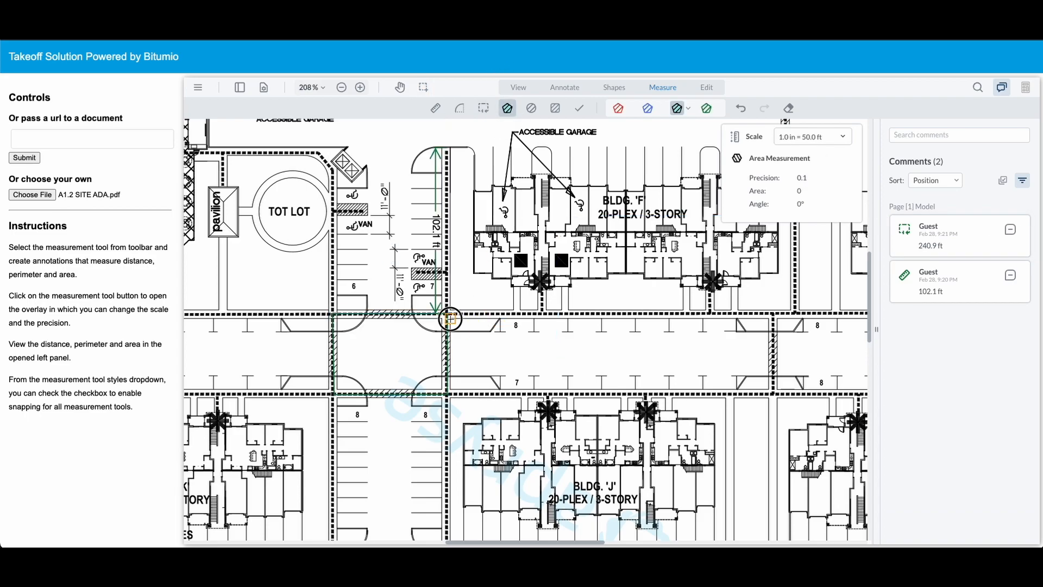
left_click(769, 319)
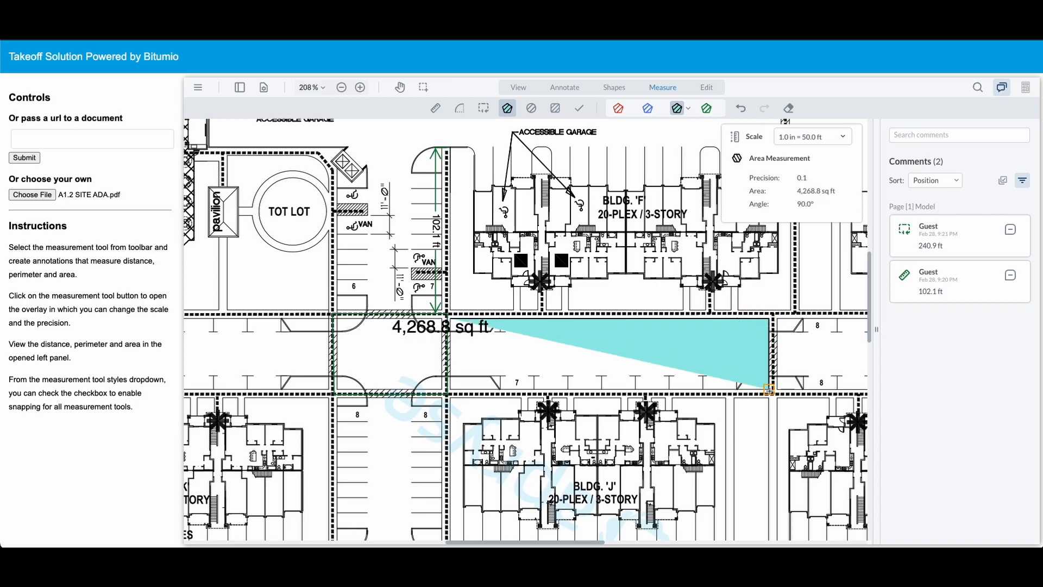
left_click(769, 390)
left_click(451, 389)
left_click(450, 319)
key("Escape")
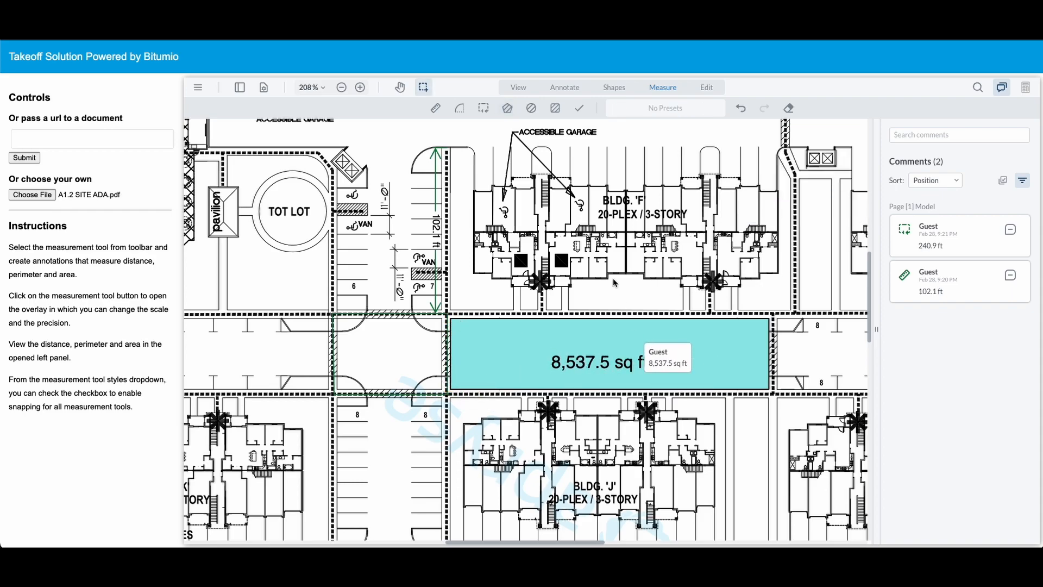
left_click(507, 108)
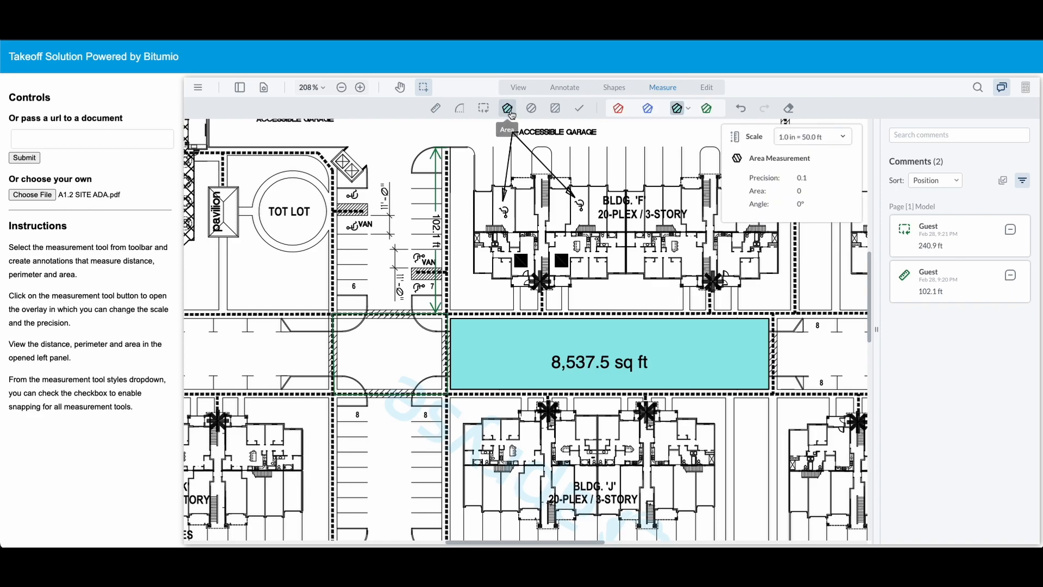
left_click(844, 138)
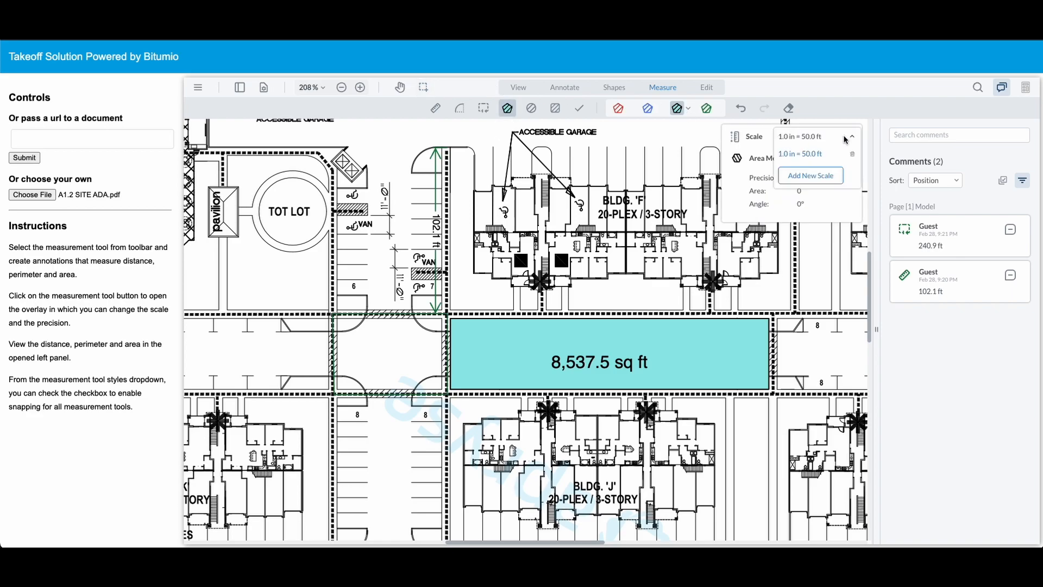
left_click(839, 209)
left_click(647, 108)
left_click(619, 110)
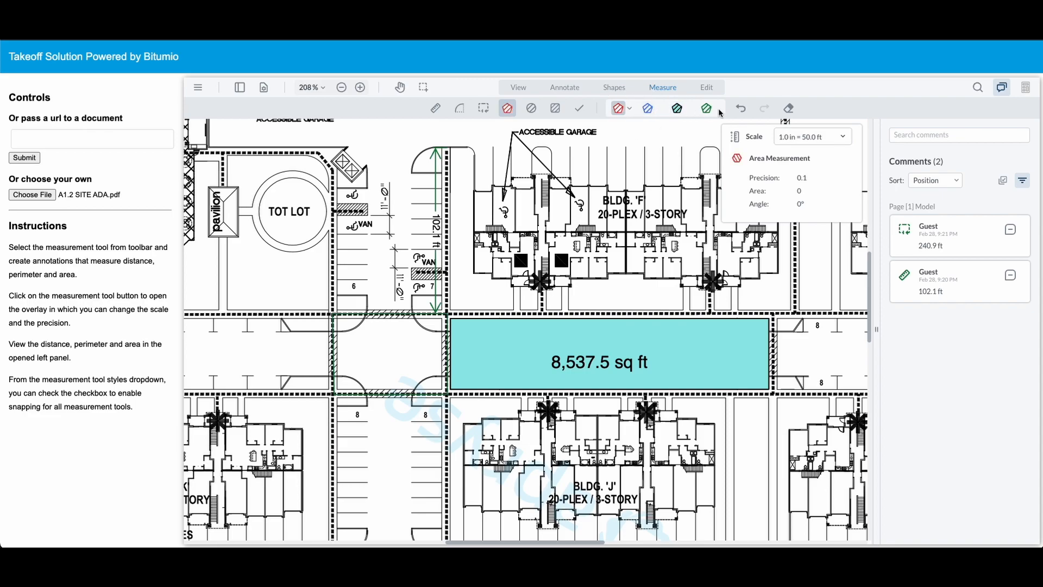
Draw an ellipse area measurement with a radius of about 20 ft over the left half of Building F
left_click(531, 108)
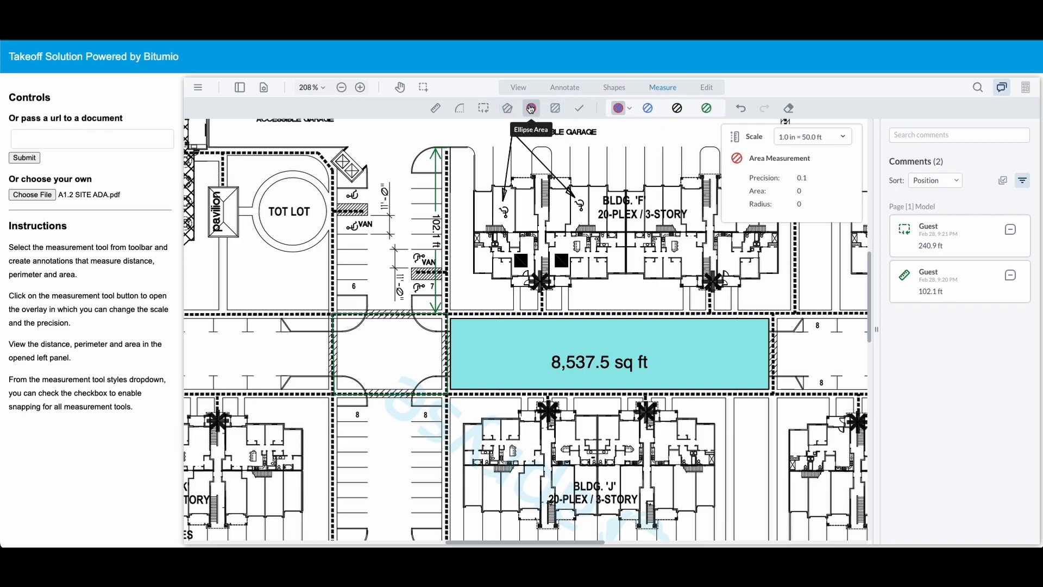
left_click_drag(532, 184, 596, 250)
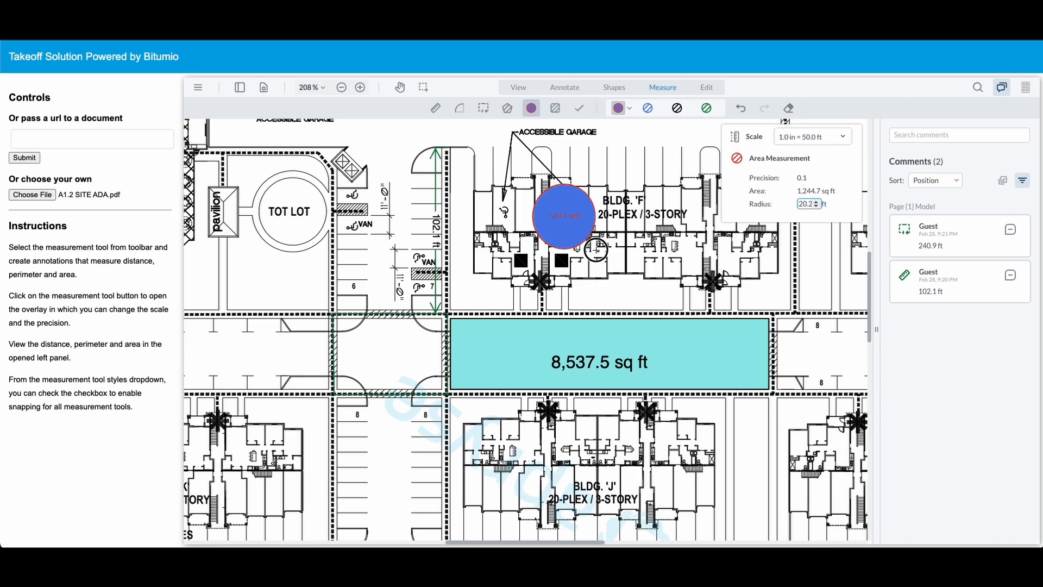
Draw a rectangular area measurement of about 7,260 sq ft over the parking drive between Buildings G and H
left_click(555, 108)
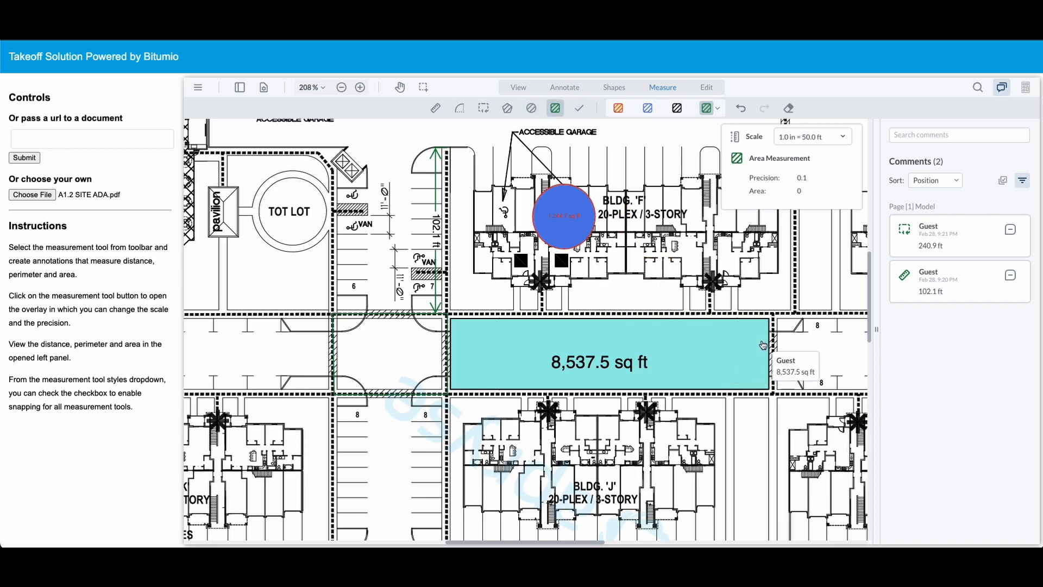
key("Escape")
left_click(813, 339)
left_click_drag(817, 326, 645, 304)
scroll(692, 277, "right", 1)
scroll(693, 278, "right", 5)
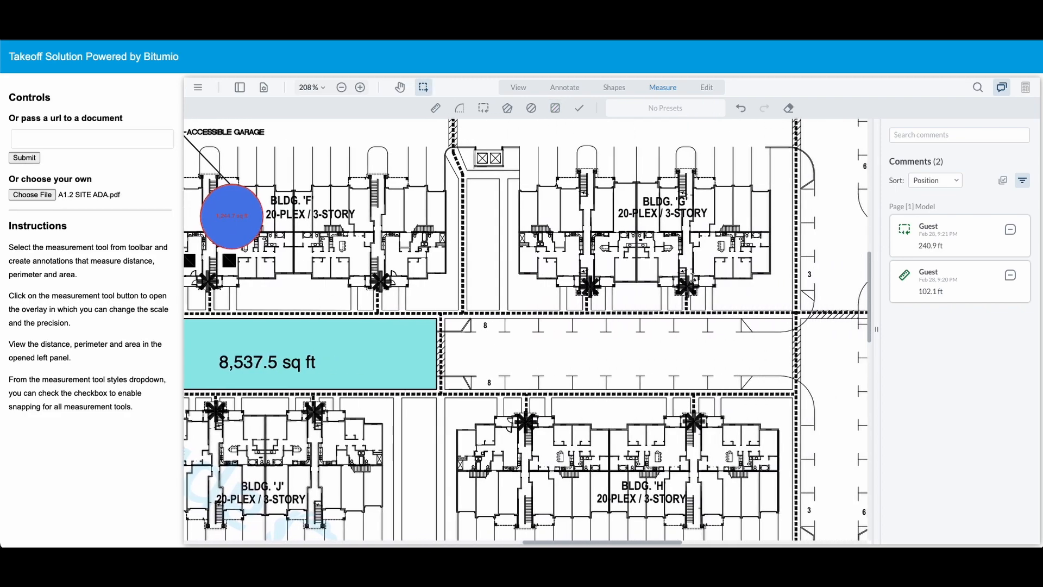
left_click(551, 110)
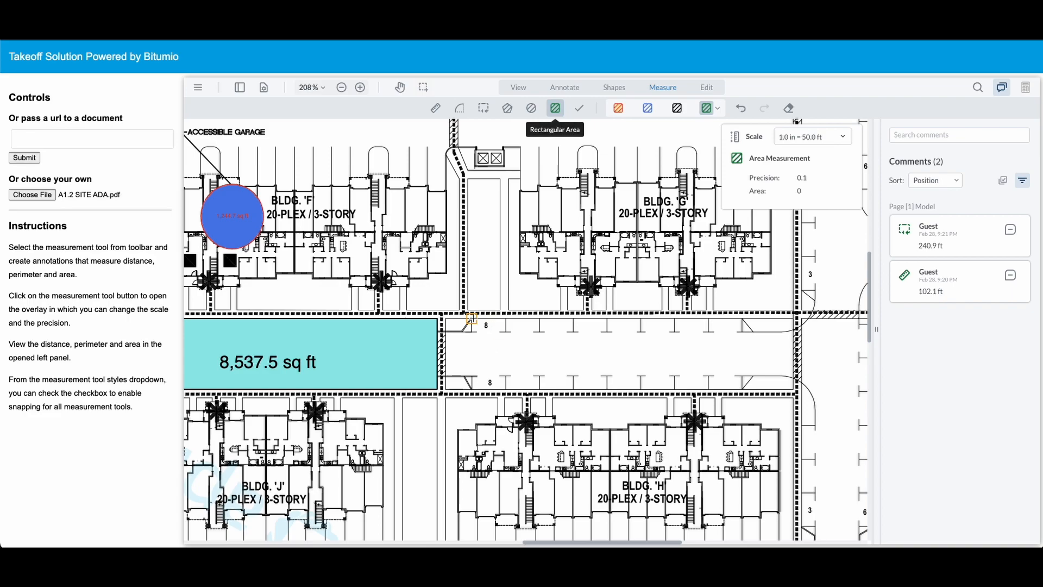
left_click_drag(472, 319, 743, 390)
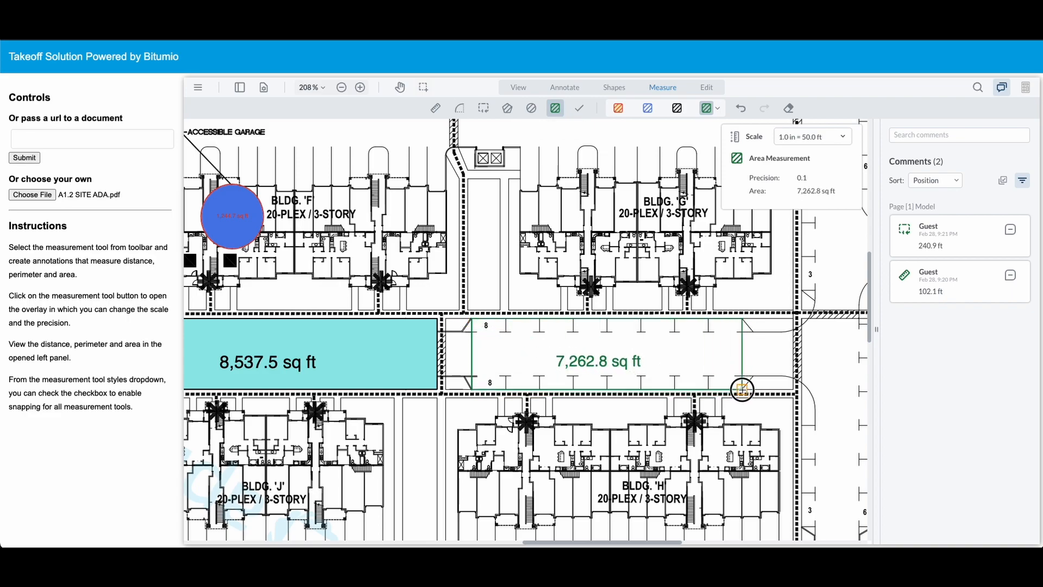
Give the rectangular area tool a light turquoise fill with reduced opacity and measure the strip between Buildings F and G, about 1,610 sq ft
left_click(717, 109)
left_click(689, 133)
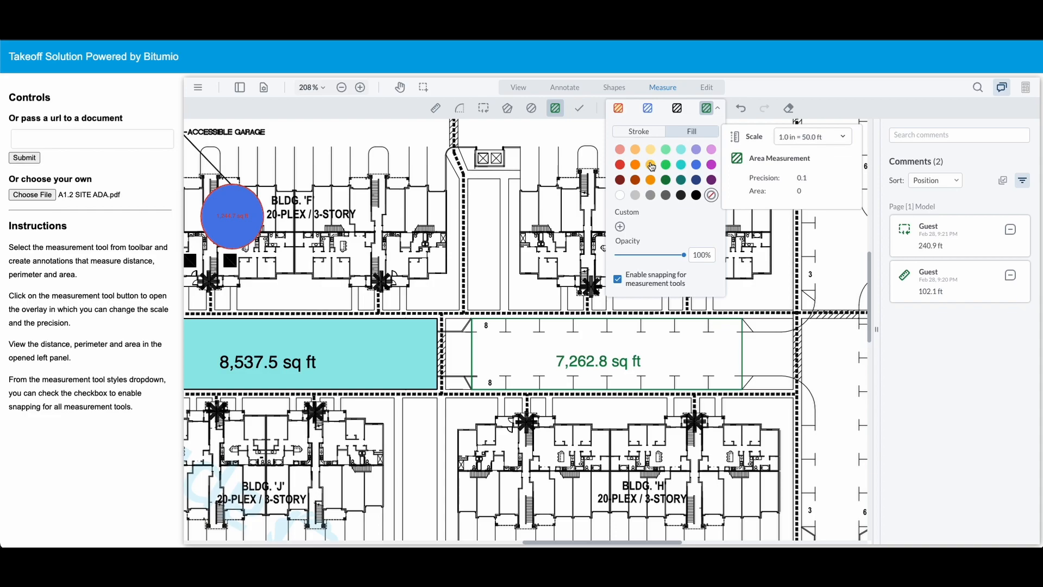
left_click(683, 152)
mouse_move(687, 258)
left_mouse_down()
mouse_move(635, 257)
mouse_move(651, 257)
left_mouse_up()
left_click(541, 212)
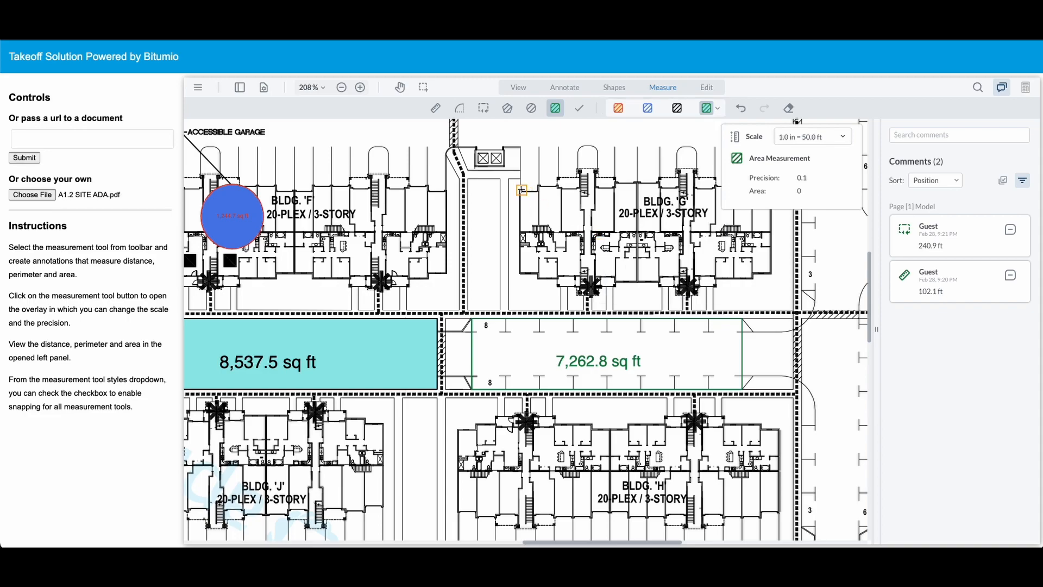
left_click_drag(469, 179, 501, 308)
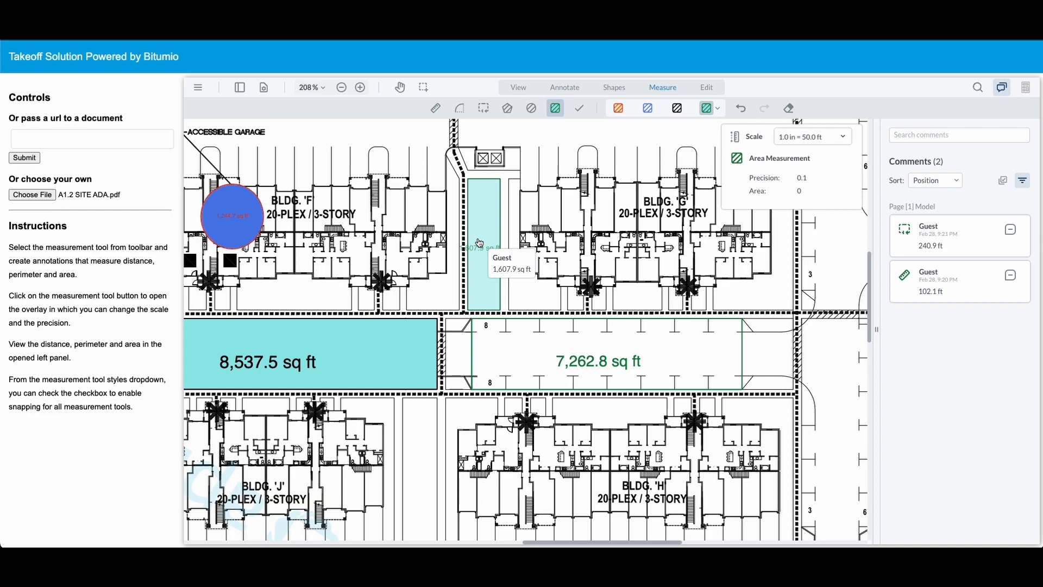
Check the overall area total in the measurement stats
left_click(1025, 88)
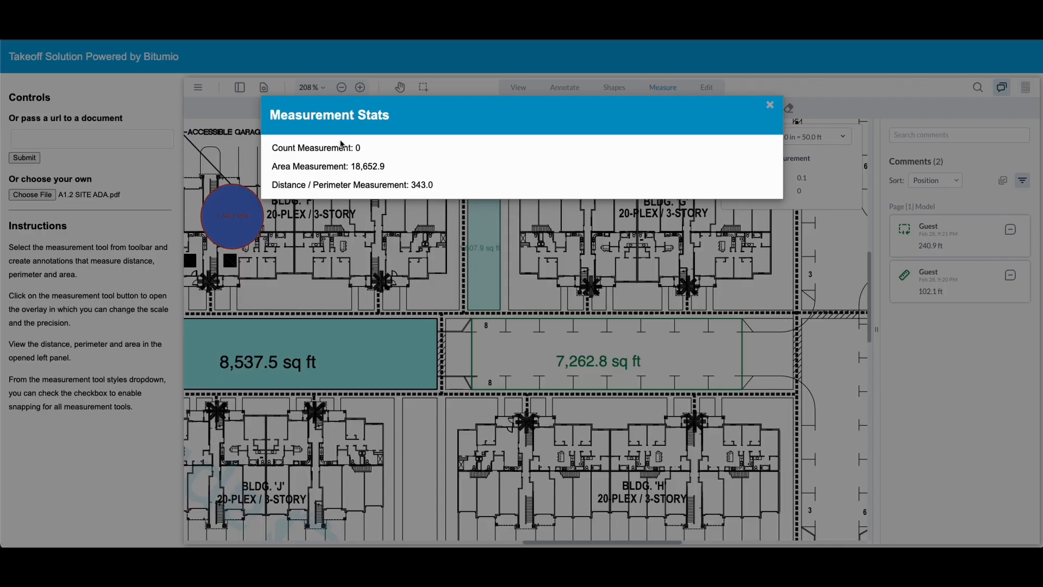
left_click_drag(351, 166, 392, 173)
left_click(770, 105)
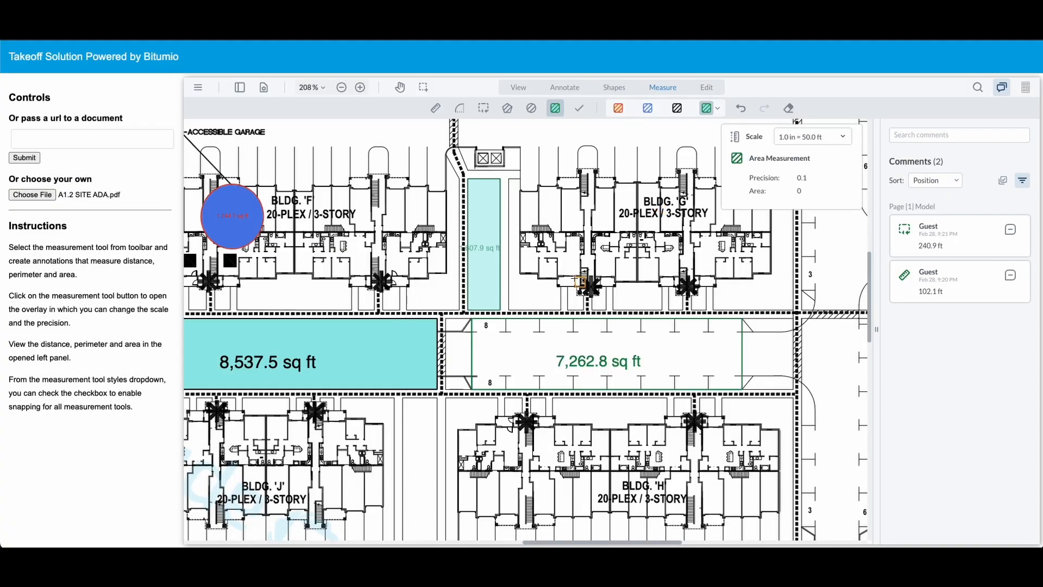
Place 20 red count marks along the stall lines of the upper parking row in the lot west of the proposed office
left_click(581, 110)
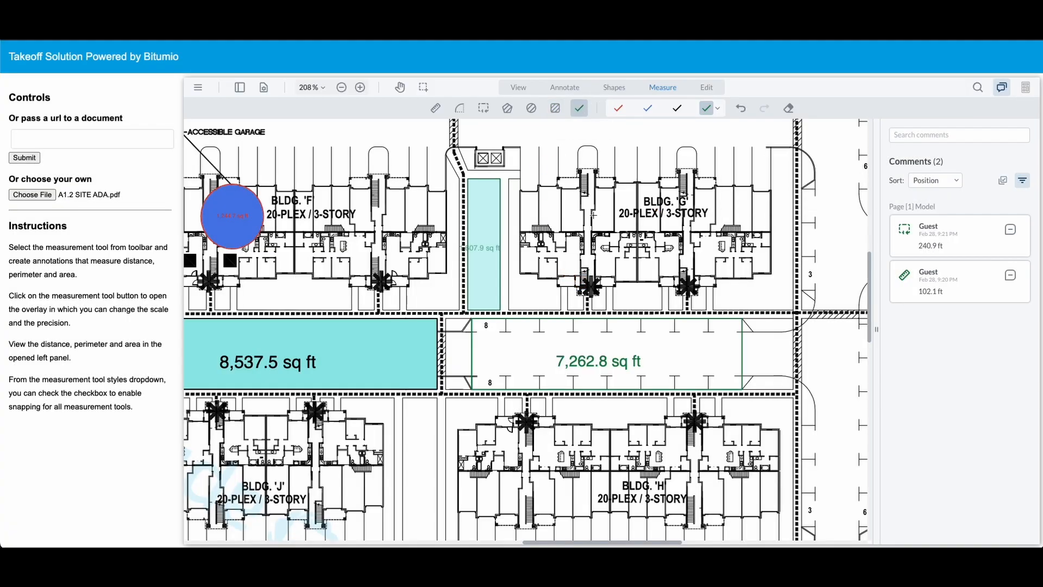
scroll(593, 216, "down", 5)
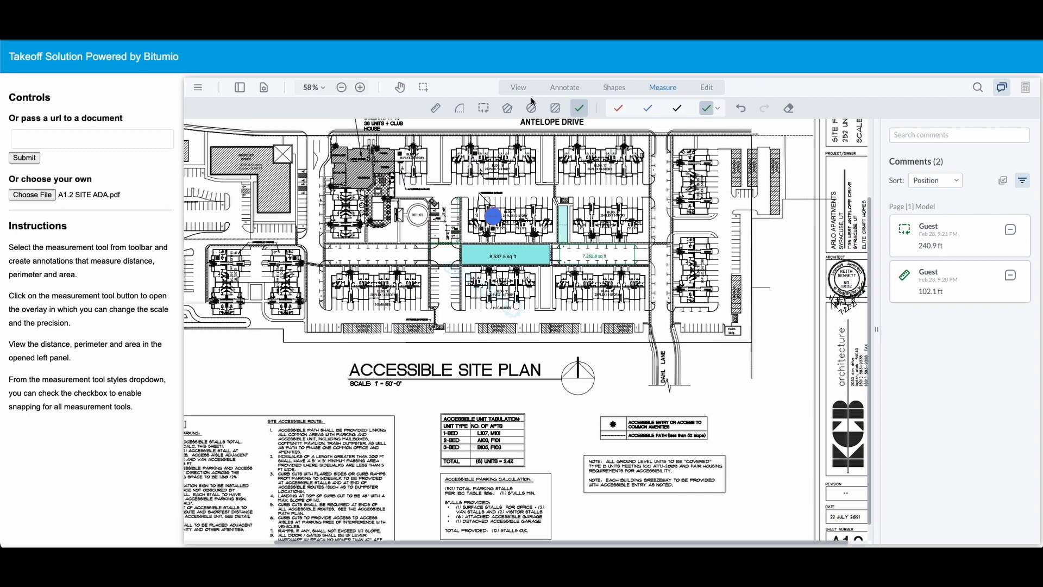
left_click(424, 87)
left_click_drag(358, 258, 425, 283)
scroll(381, 255, "left", 2)
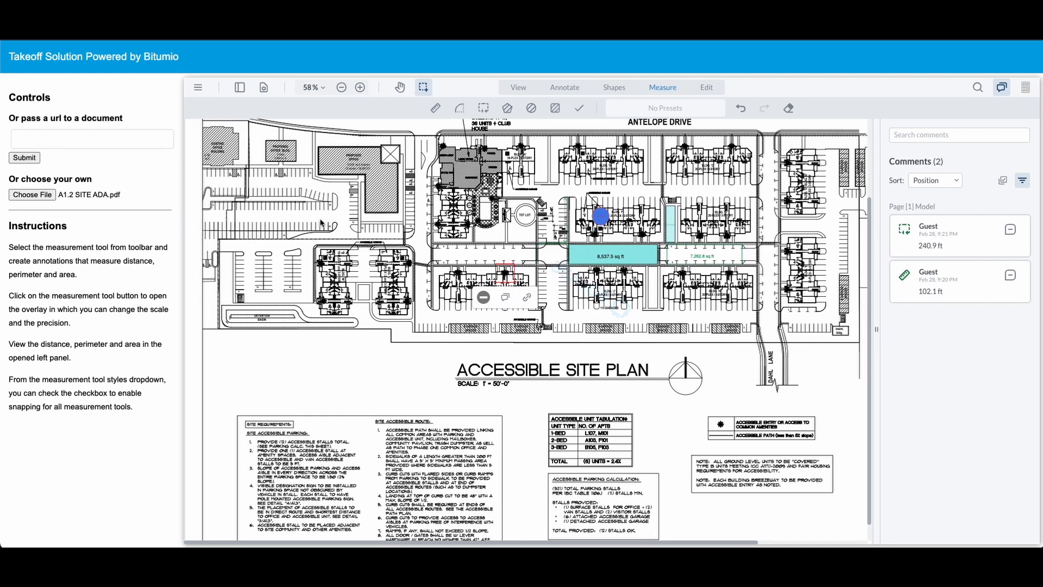
scroll(329, 227, "up", 8)
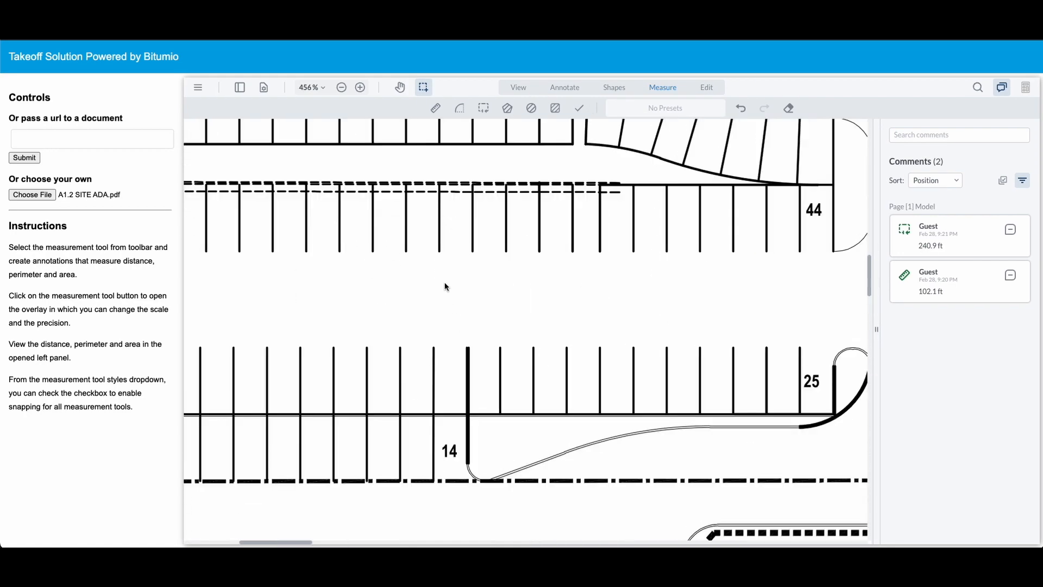
scroll(459, 281, "left", 3)
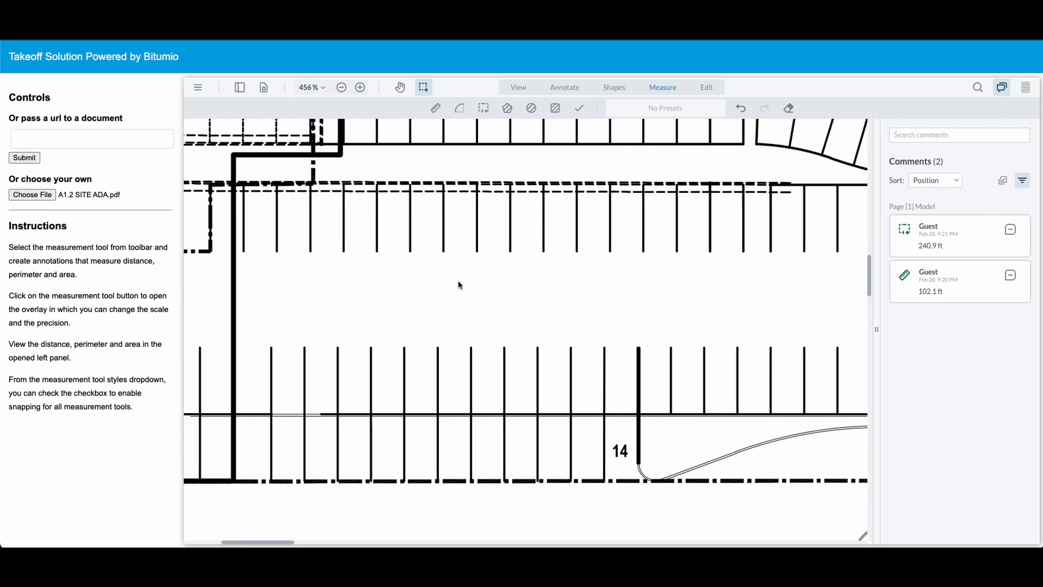
left_click(579, 108)
left_click(618, 108)
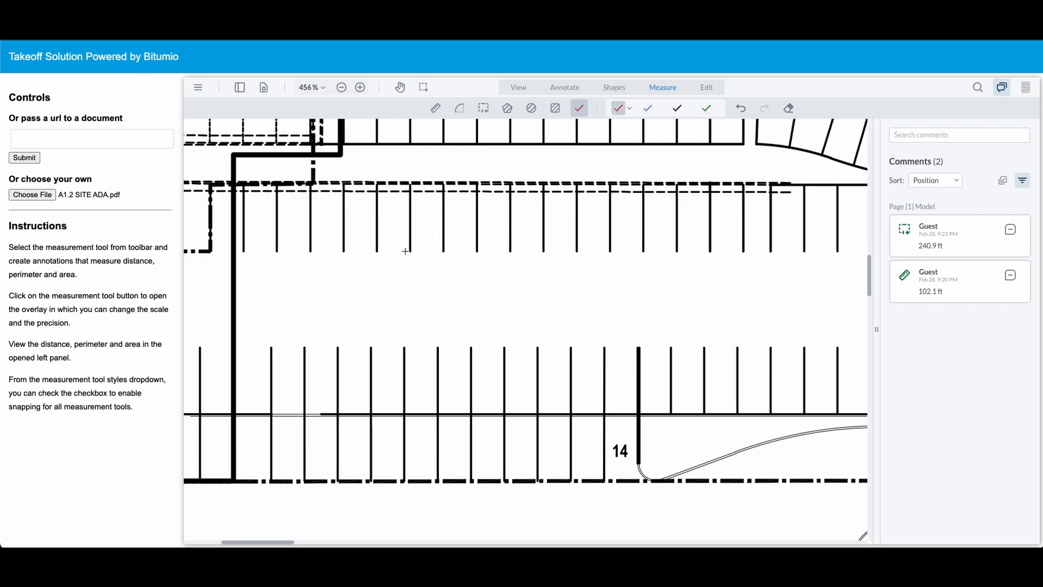
left_click(243, 187)
left_click(277, 187)
left_click(312, 195)
left_click(312, 221)
left_click(345, 216)
left_click(377, 216)
left_click(410, 217)
left_click(443, 216)
left_click(478, 216)
left_click(511, 218)
left_click(546, 218)
left_click(578, 217)
left_click(621, 217)
left_click(644, 218)
left_click(679, 219)
left_click(707, 220)
left_click(745, 219)
left_click(769, 218)
left_click(805, 218)
left_click(837, 219)
key("Escape")
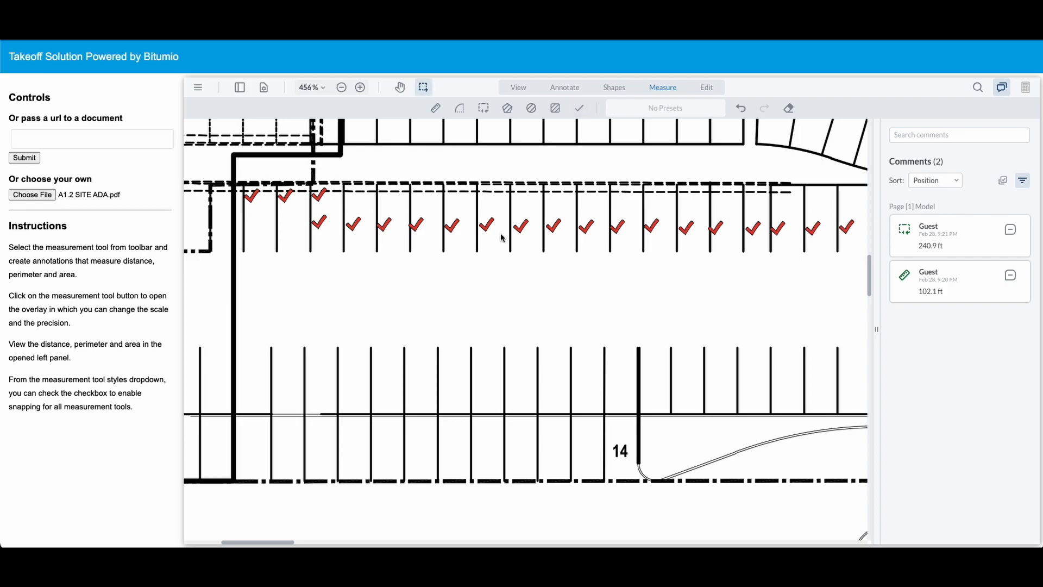
Review the count total alongside the area and distance totals in the measurement stats
left_click(1026, 87)
double_click(358, 148)
left_click_drag(351, 167, 455, 185)
left_click(497, 281)
Return to the measured drives around Building F and recheck the area and distance / perimeter totals in the measurement stats
scroll(501, 282, "down", 5)
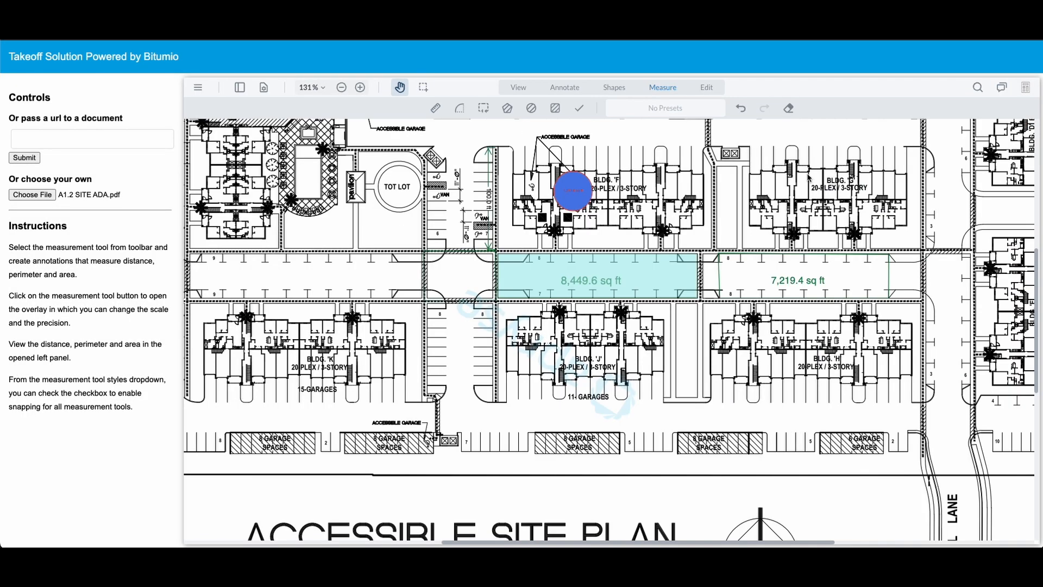
left_click(1028, 90)
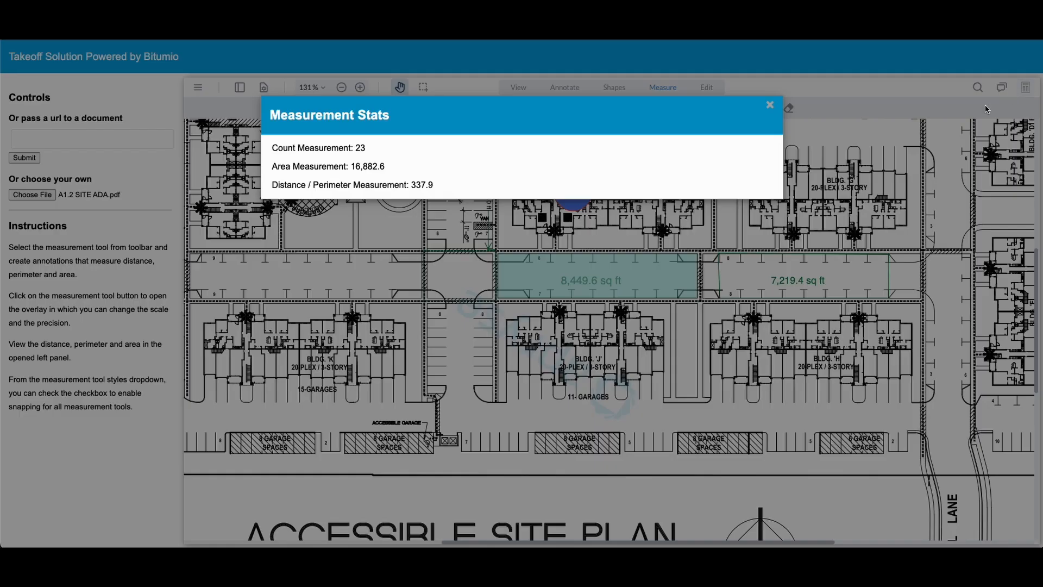
left_click_drag(346, 166, 387, 155)
double_click(412, 185)
left_click(770, 105)
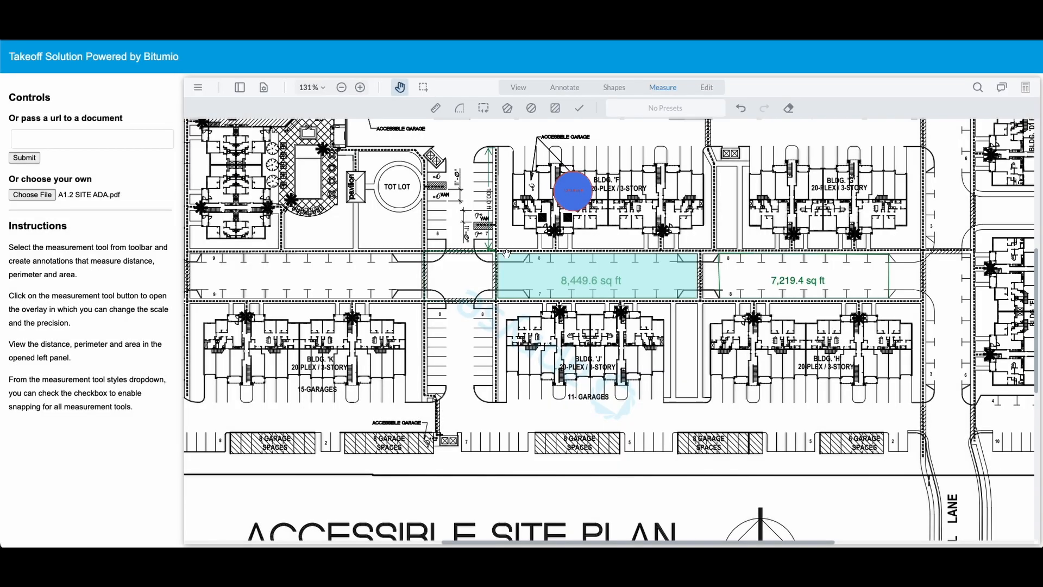
Subtract the ellipse area over Building F from the overall area measurement and check the area total in the stats
left_click(575, 201)
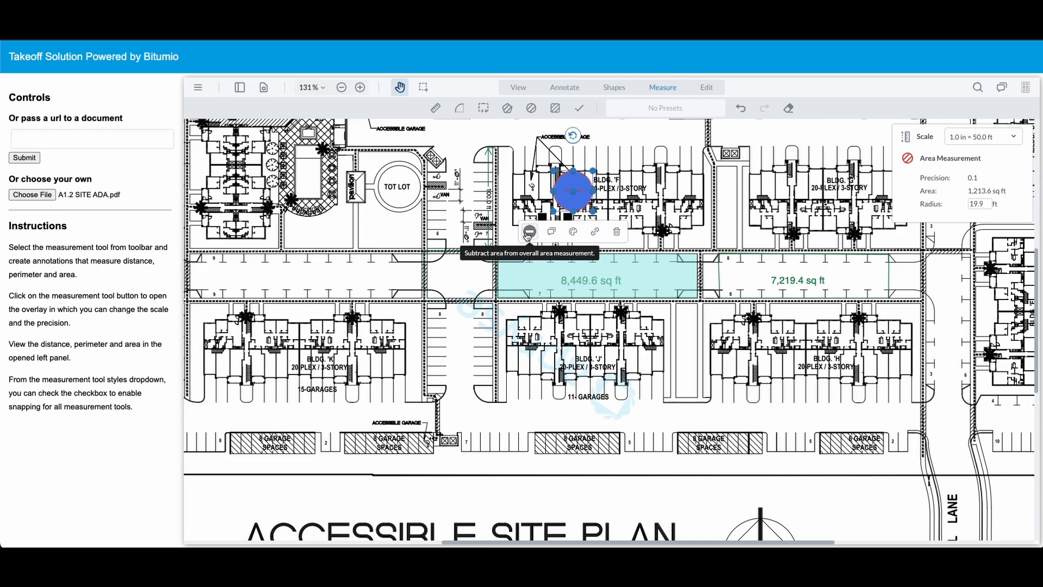
left_click(1025, 87)
left_click_drag(351, 167, 393, 171)
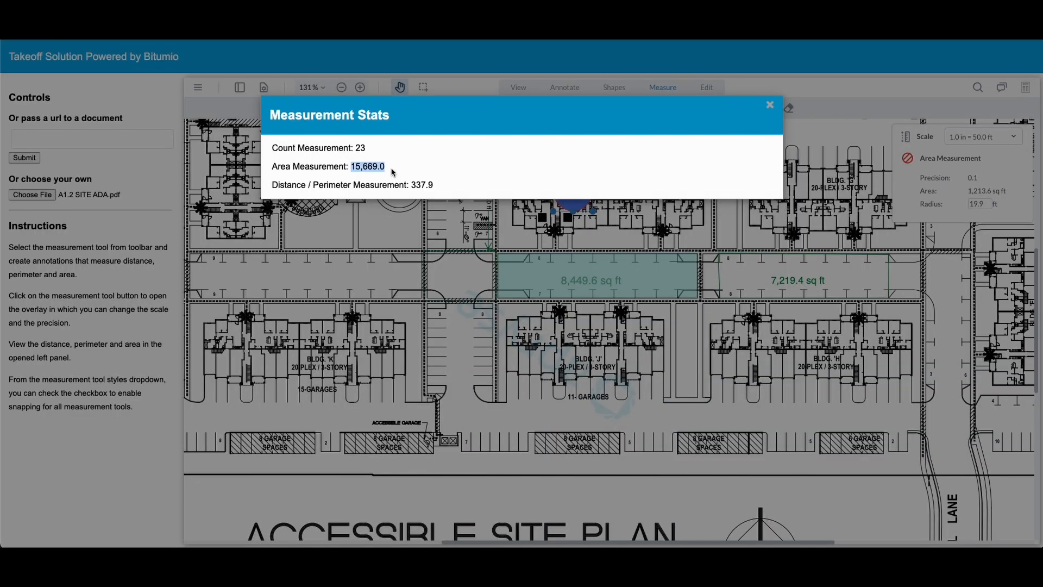
Draw a rectangular area measurement of about 1,141 sq ft inside the 7,219.4 sq ft drive area above Building H and check the area total
left_click(770, 104)
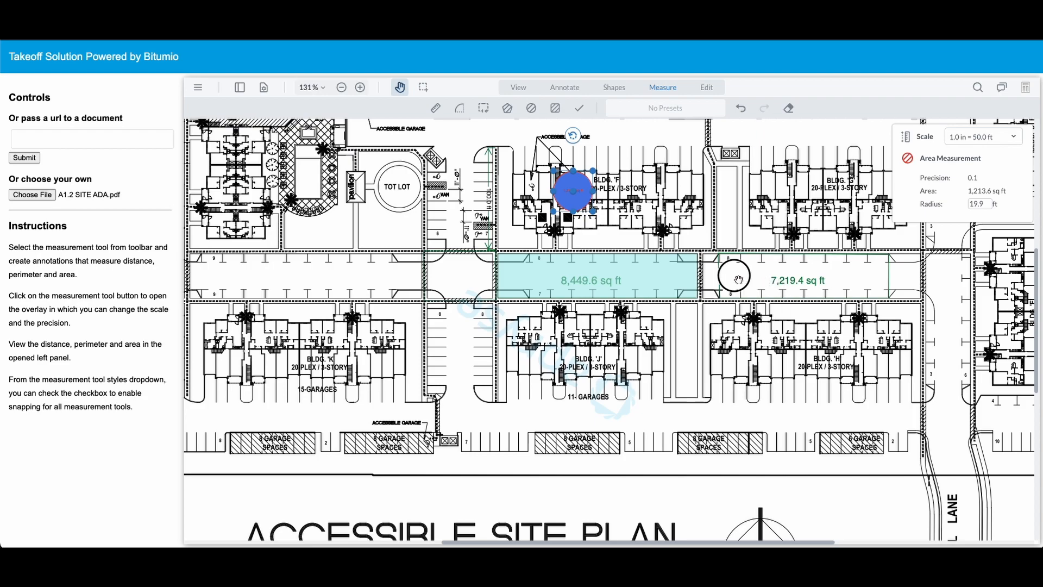
left_click(739, 279)
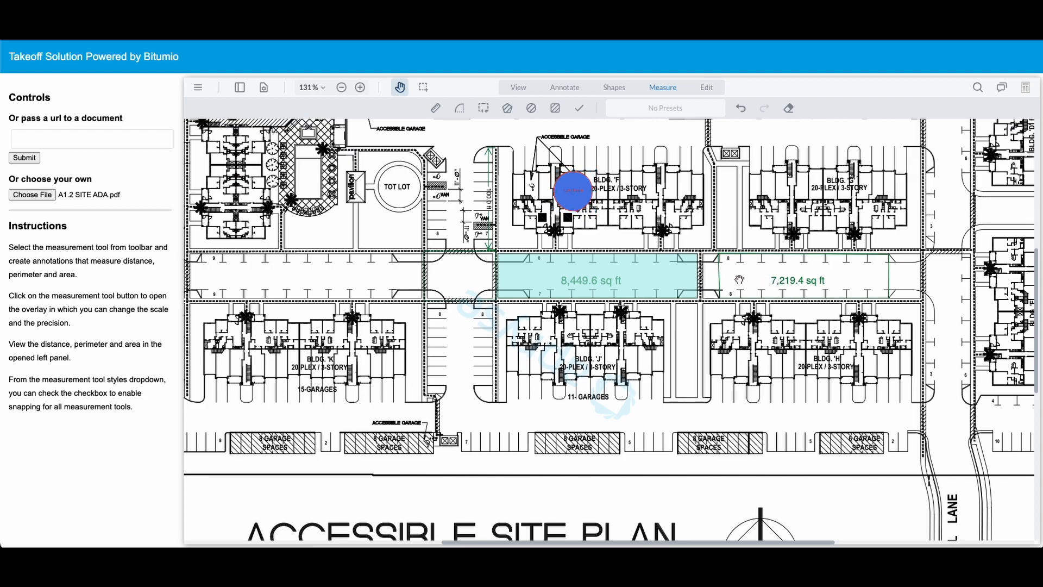
left_click(555, 108)
left_click_drag(745, 262, 792, 287)
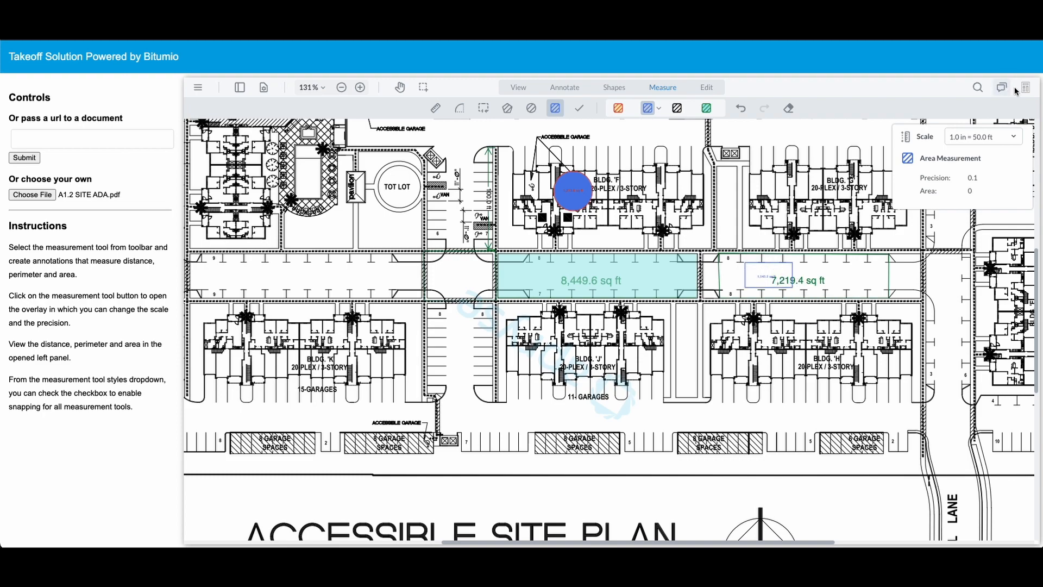
left_click(1025, 88)
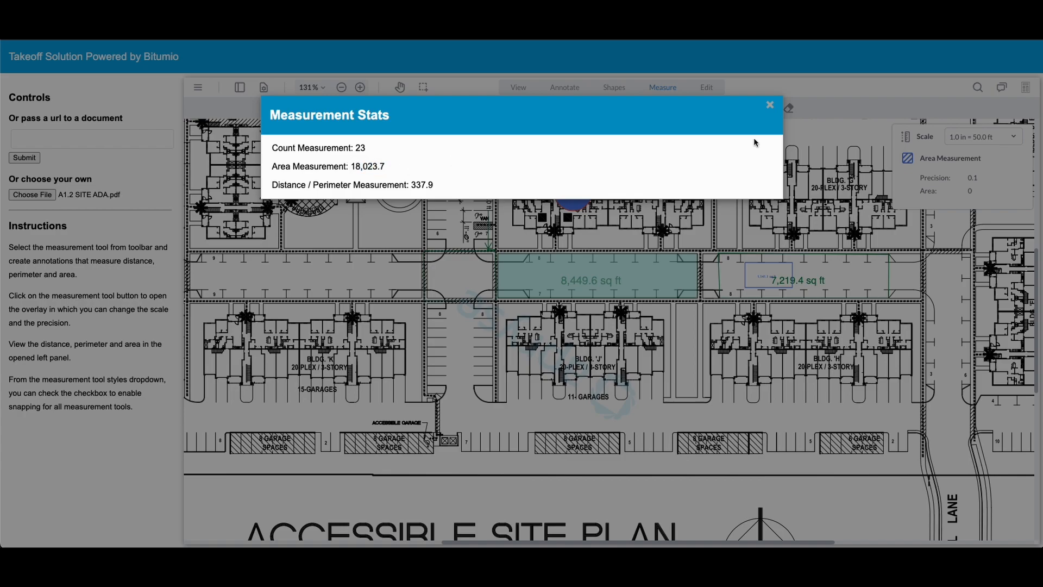
left_click(769, 105)
key("Escape")
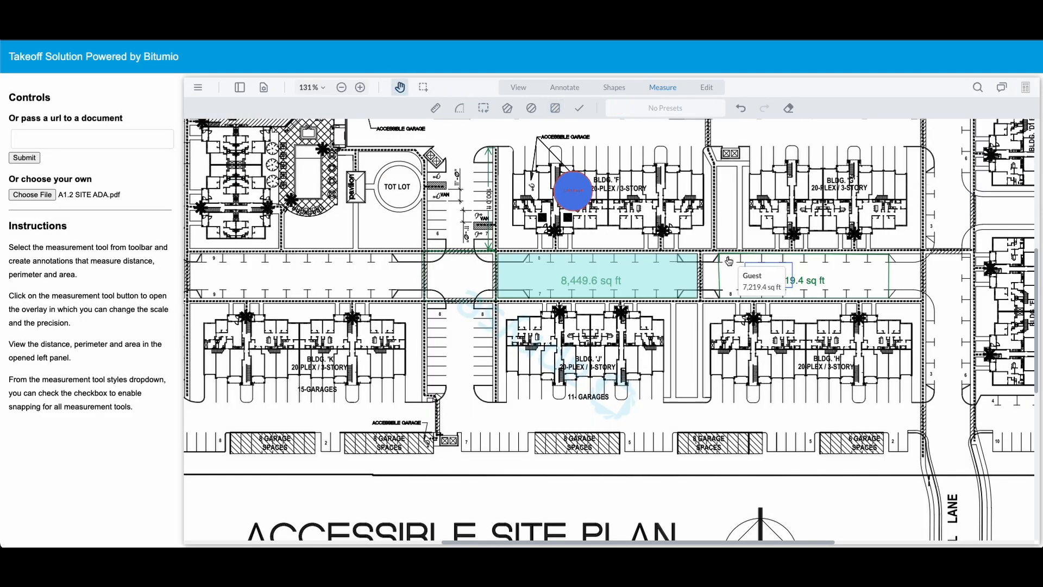
Subtract the small rectangle above Building H from the overall area measurement and check the area total in the stats
left_click(755, 277)
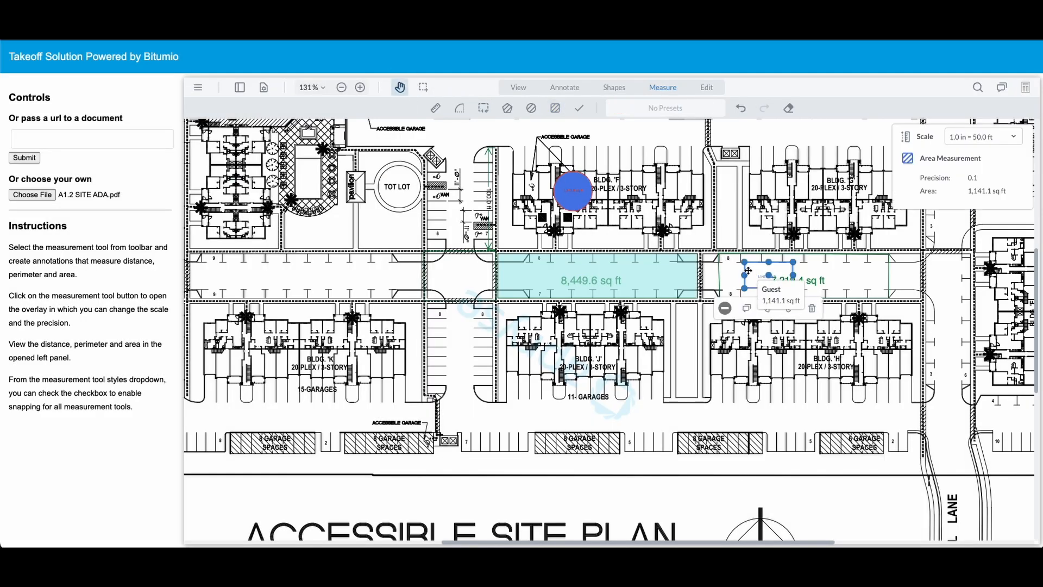
left_click(726, 309)
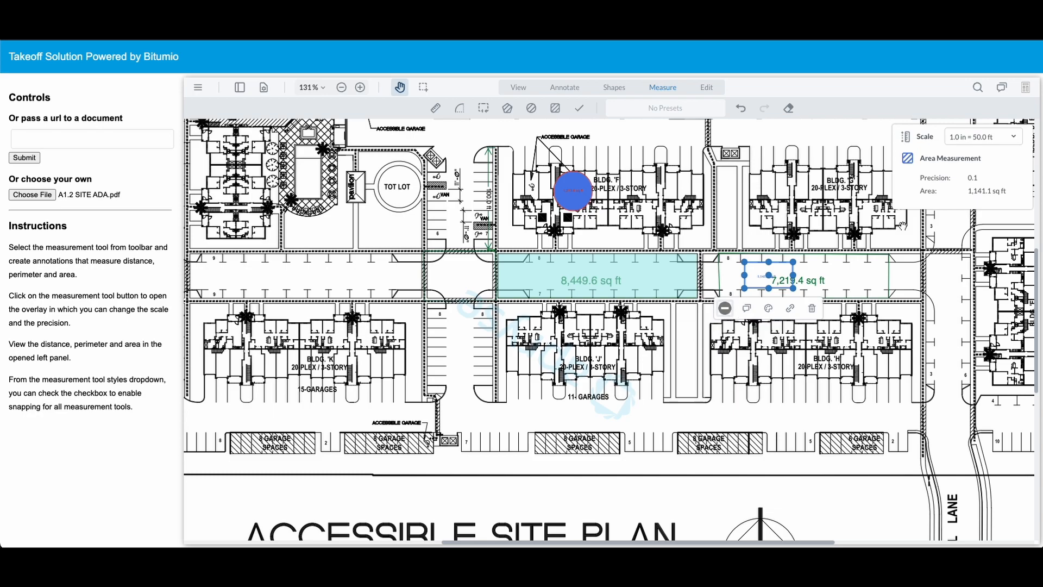
left_click(1025, 88)
left_click_drag(353, 167, 403, 172)
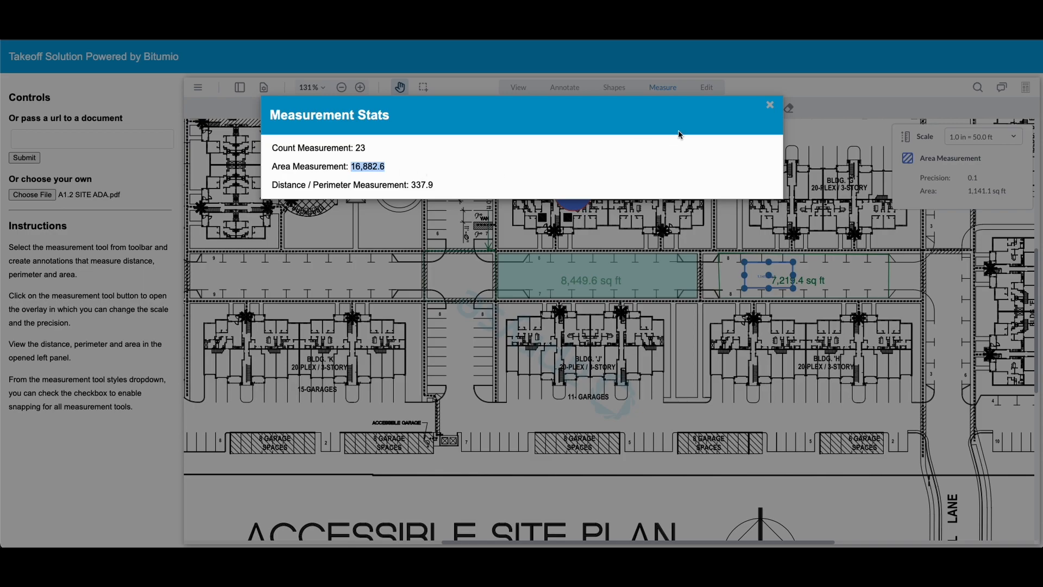
left_click(768, 106)
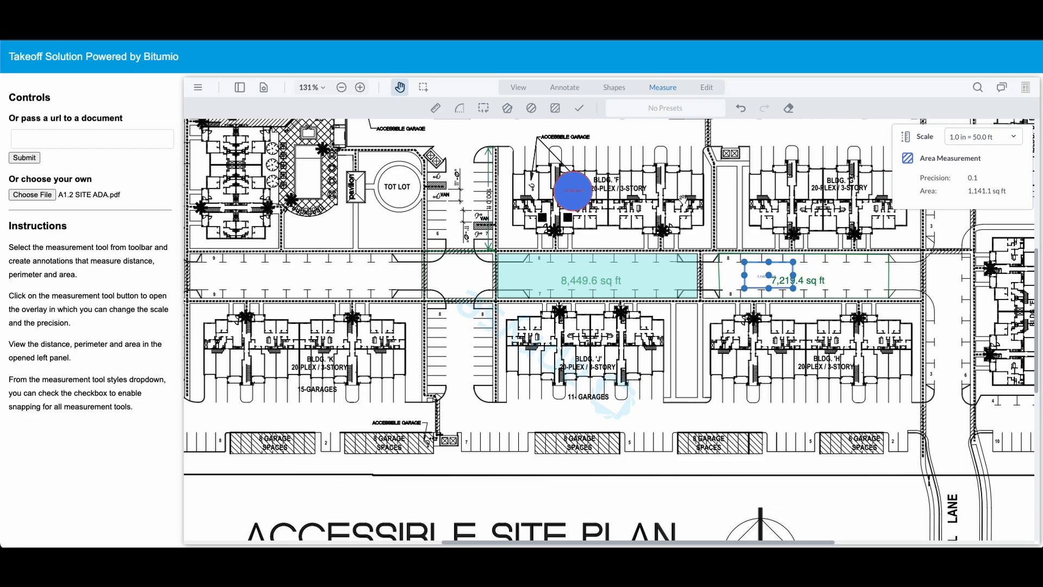
Add a free text annotation reading "Notes to Customer" between Buildings F and G and center it horizontally
left_click(564, 89)
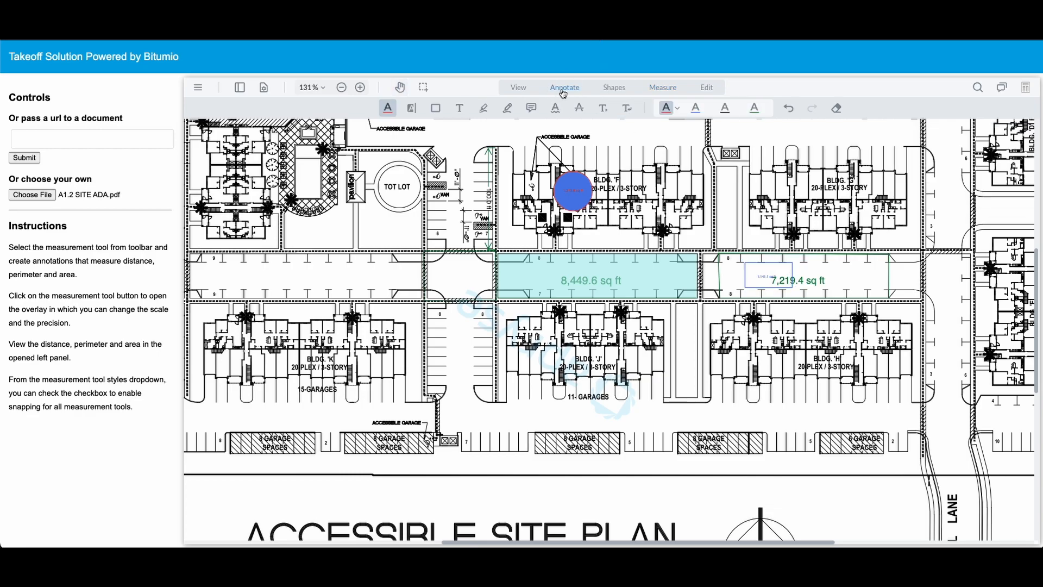
left_click(460, 109)
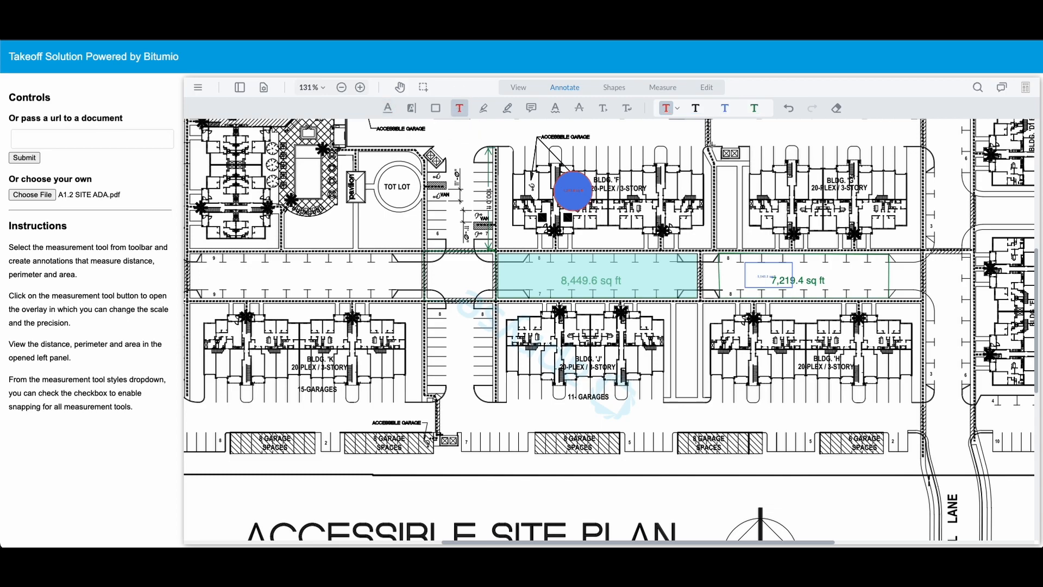
left_click(679, 136)
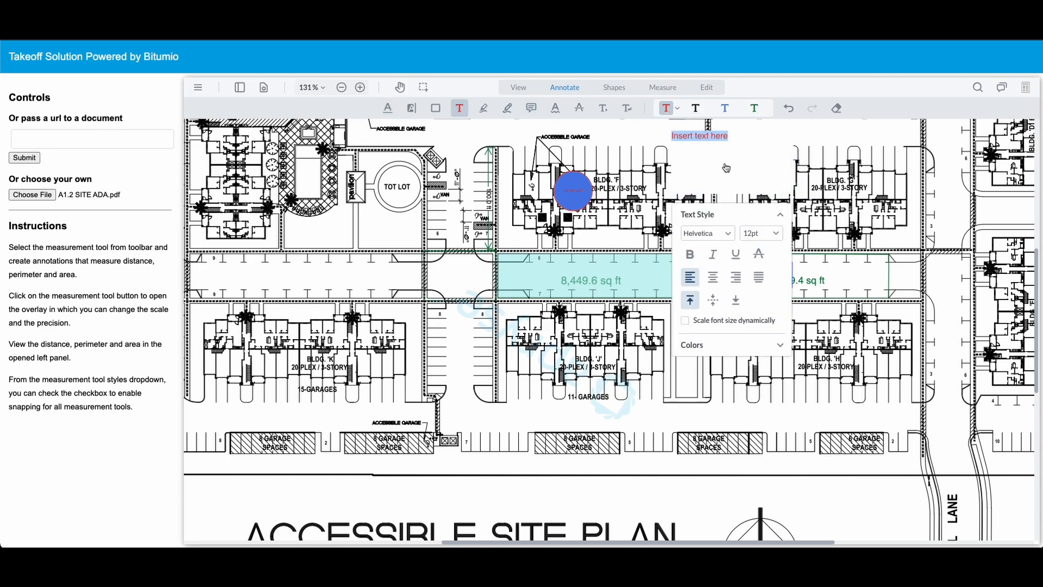
type("Notes to Customer")
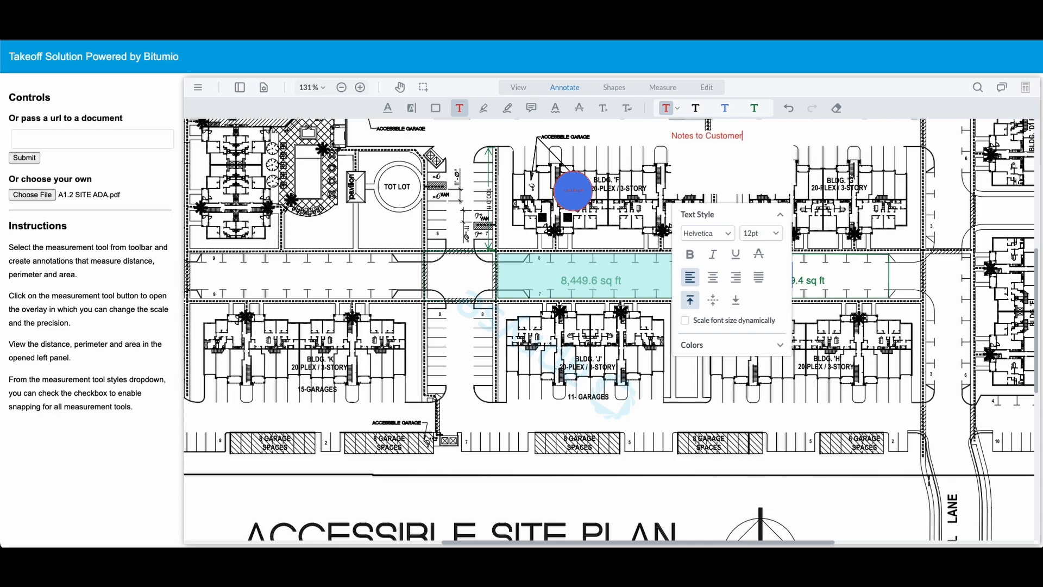
left_click(715, 277)
left_click(725, 164)
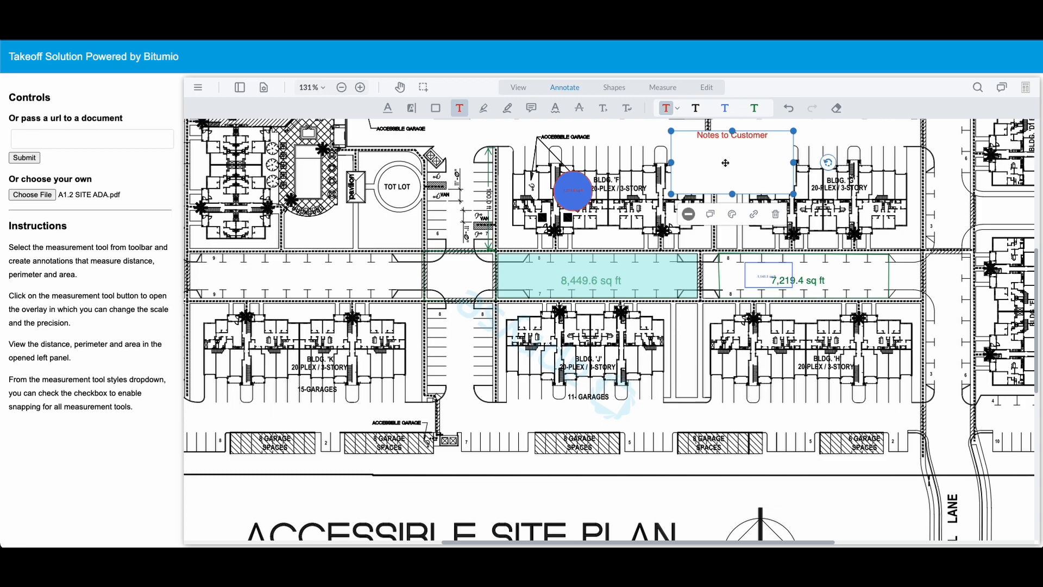
Center the "Notes to Customer" text vertically in its box and fill the box with black
left_click(731, 214)
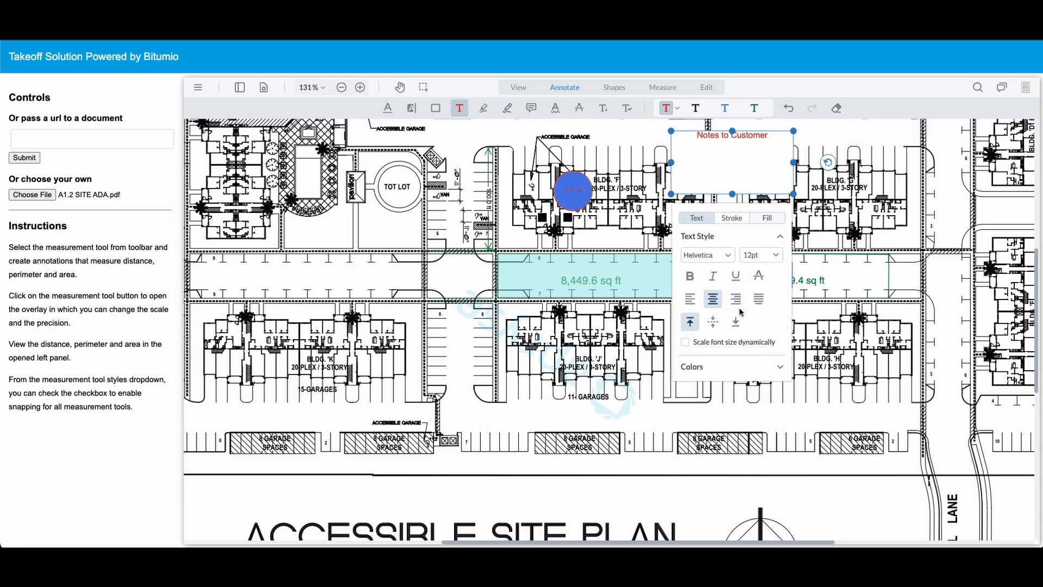
left_click(713, 322)
left_click(769, 218)
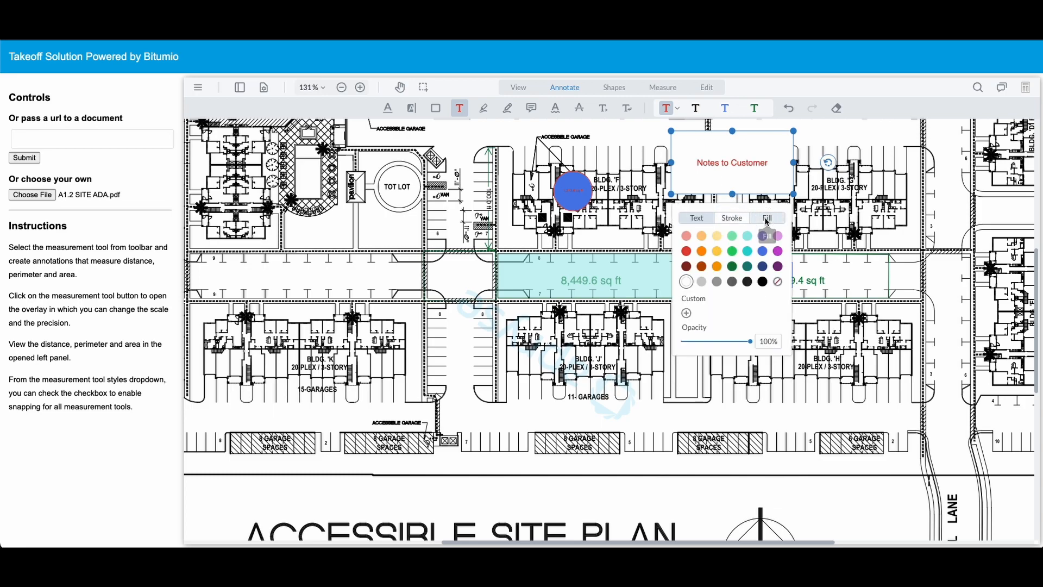
left_click(761, 283)
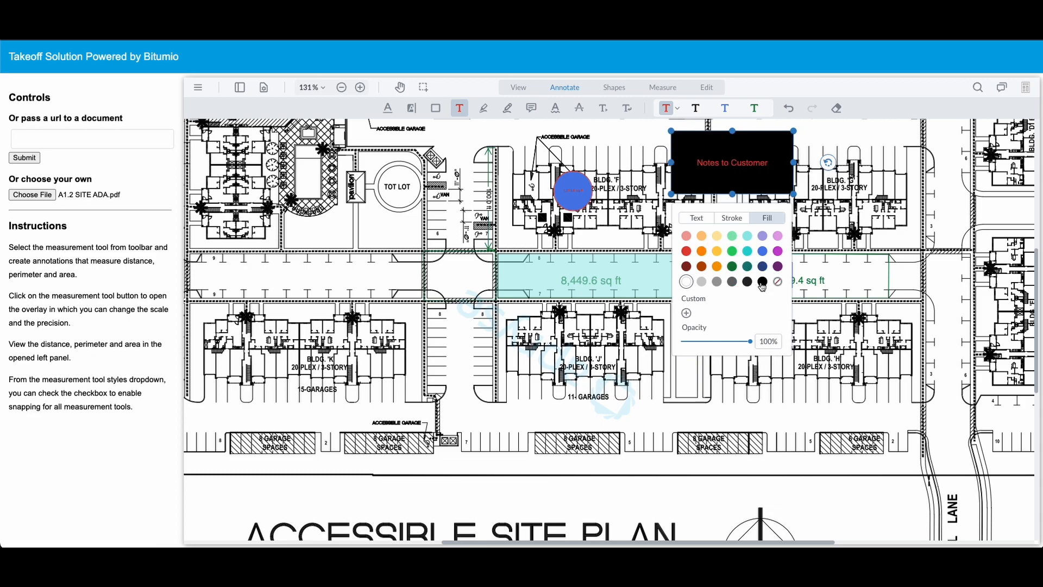
left_click(830, 181)
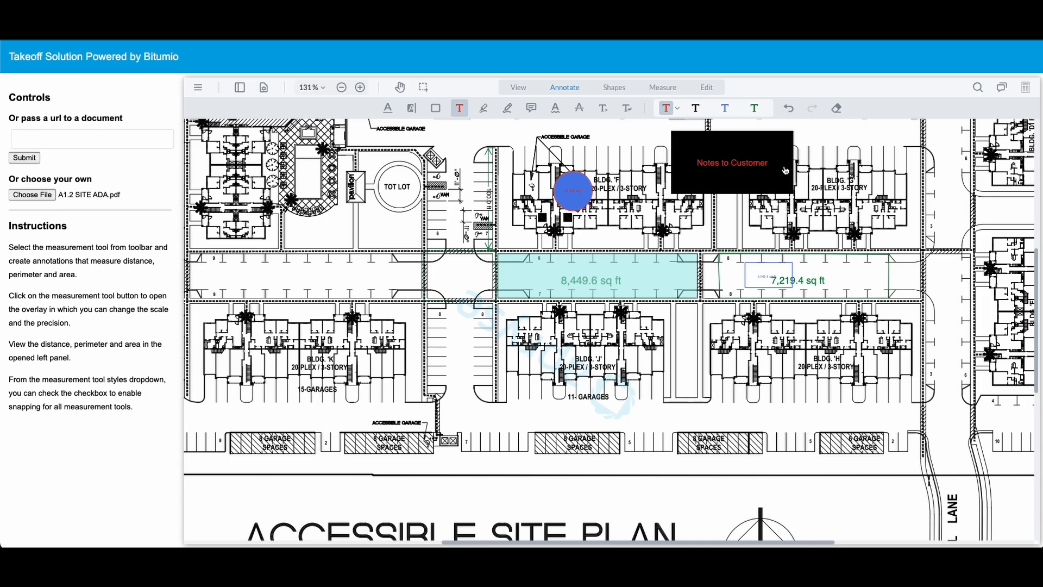
Start adding a note annotation to the site plan with the Note tool
left_click(532, 107)
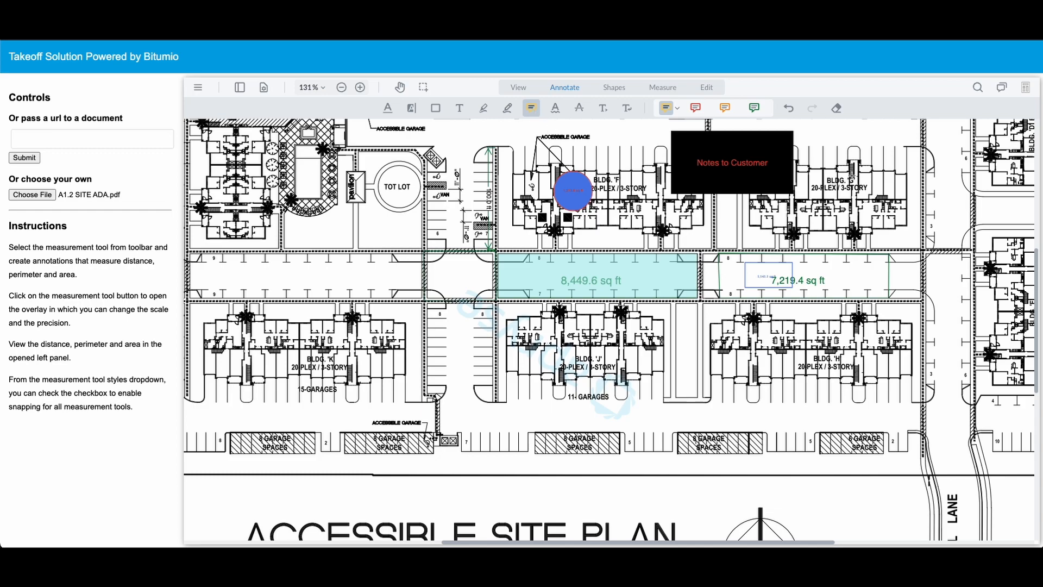